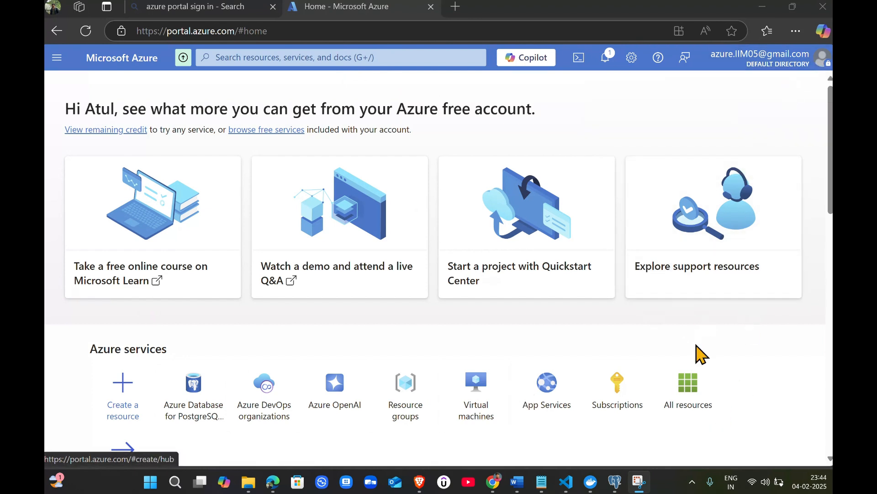
click(807, 63)
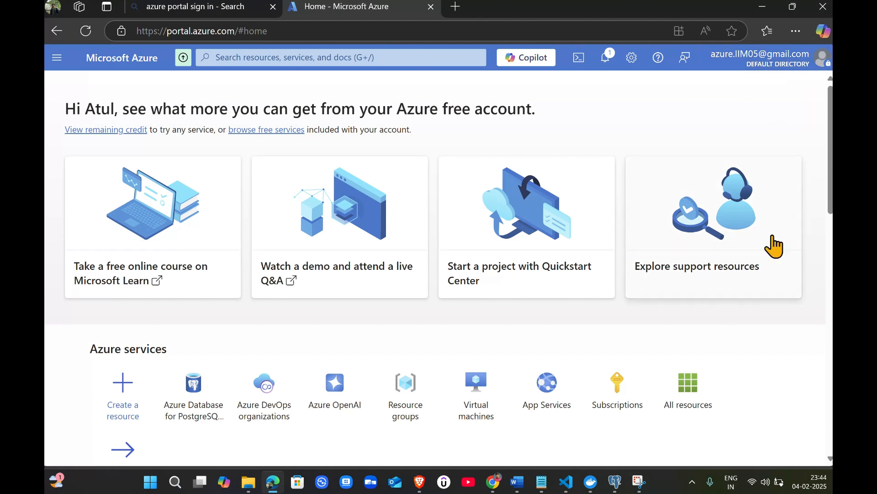
click(807, 62)
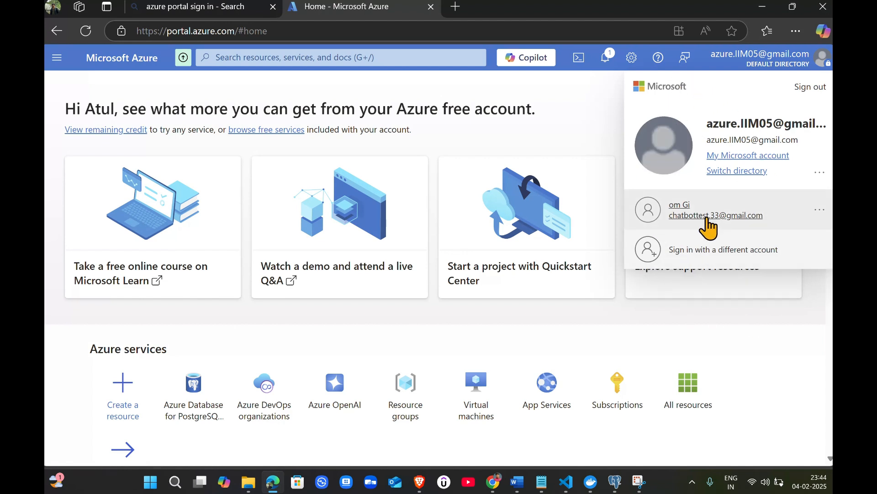
click(594, 112)
Search the portal for PostgreSQL and open Azure Database for PostgreSQL servers
click(389, 58)
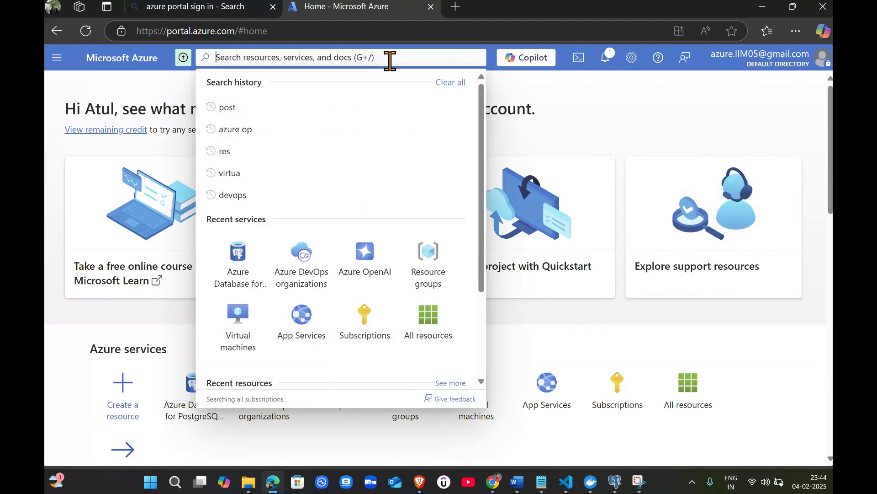
text(po)
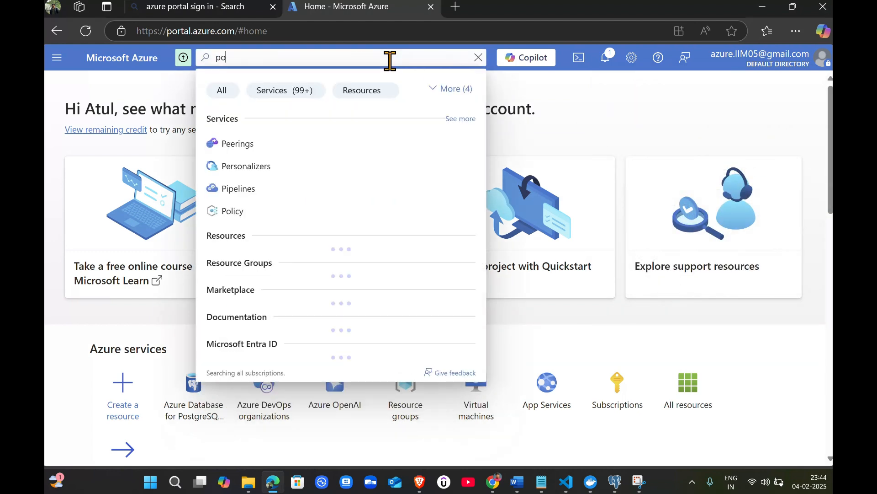
text(s)
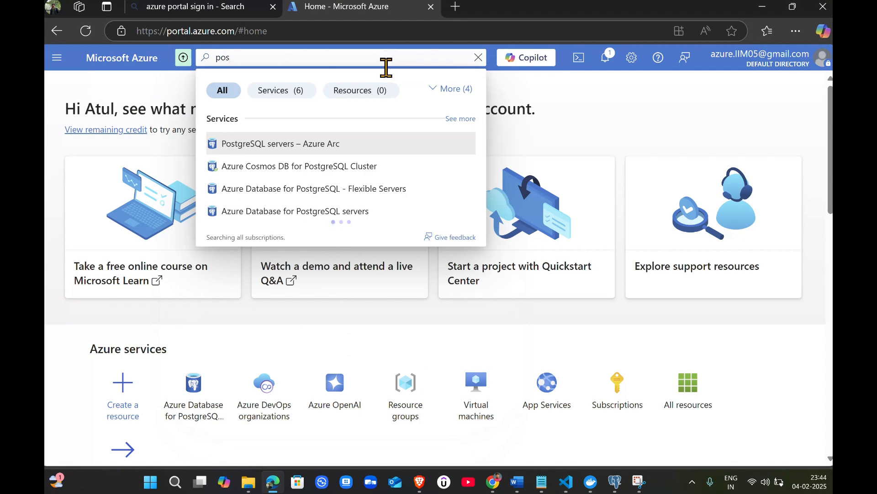
click(376, 213)
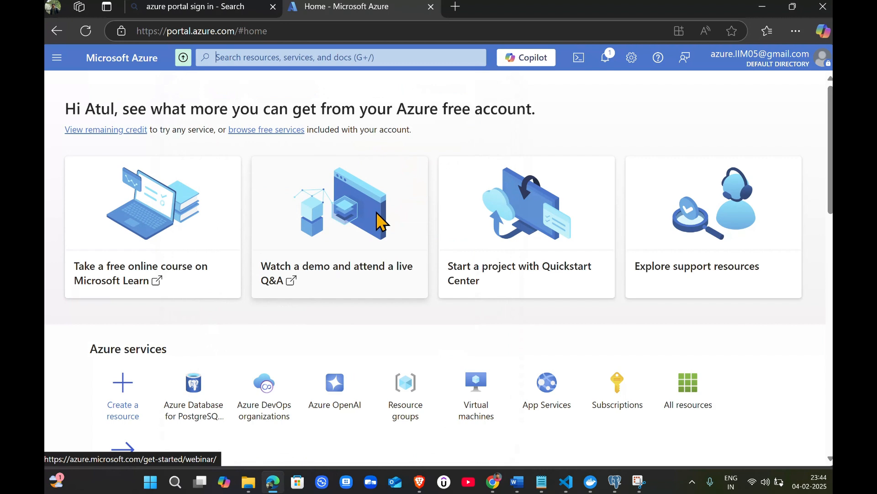
scroll(450, 414, down, 1)
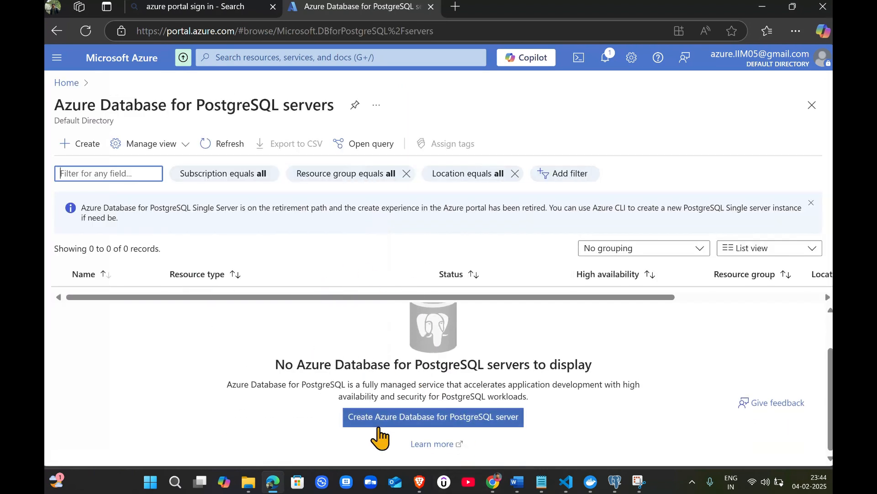
Start creating a new Azure Database for PostgreSQL server from the empty servers list
click(411, 422)
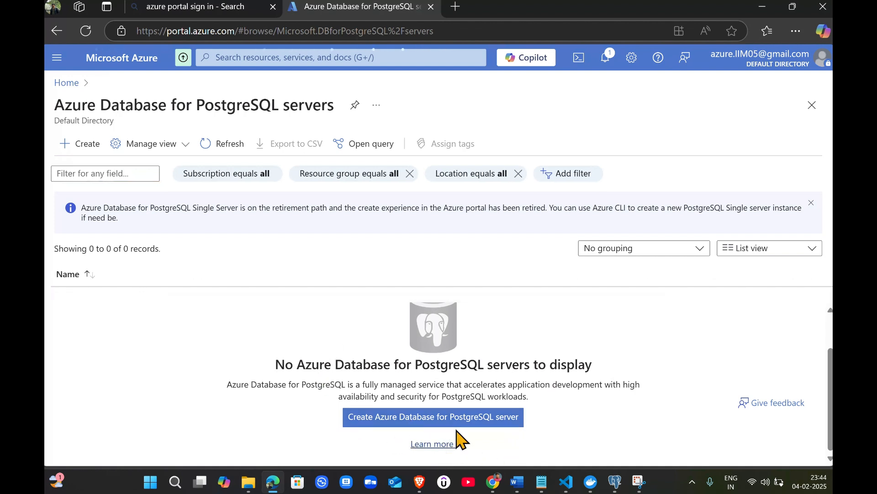
click(475, 423)
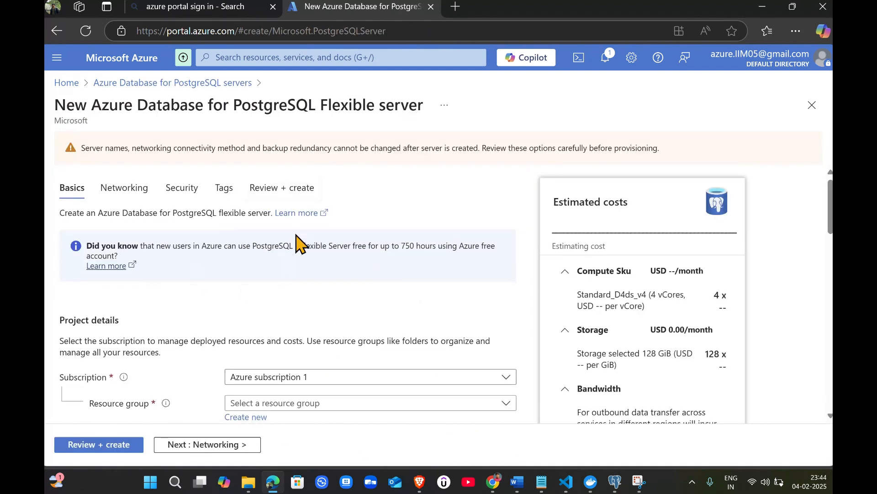
scroll(349, 317, down, 2)
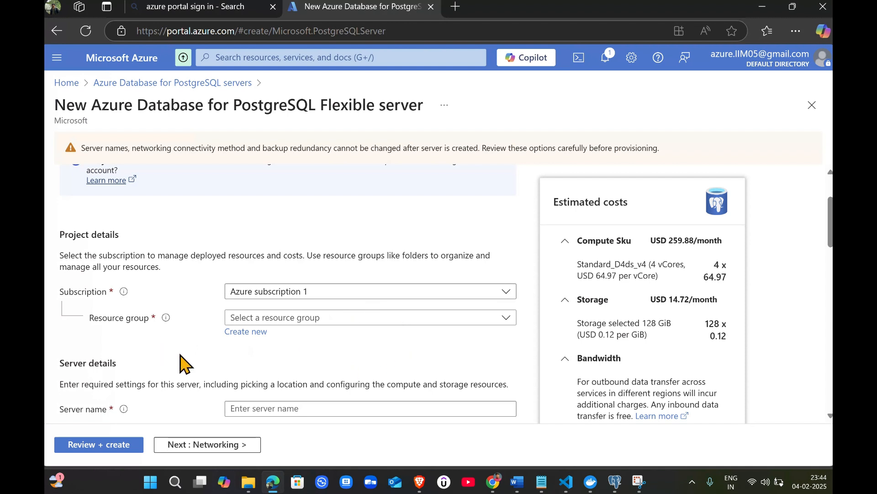
scroll(416, 352, down, 2)
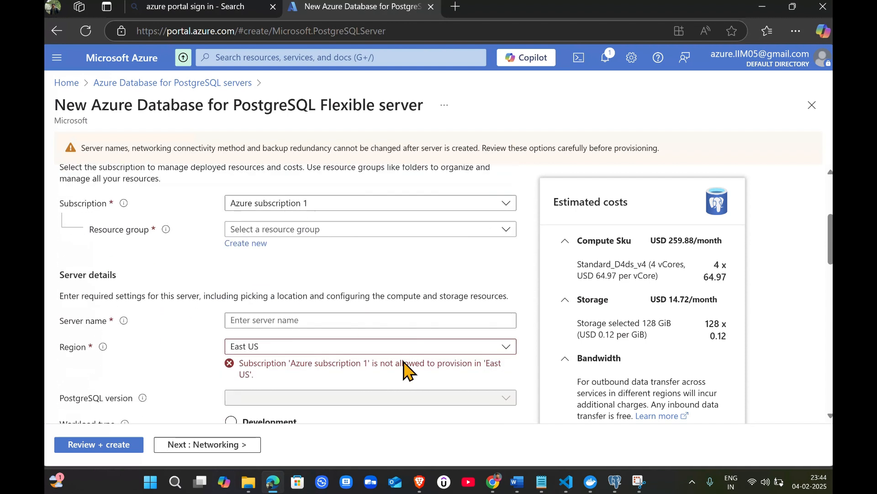
Examine the available subscription and resource group choices for the new server
click(386, 231)
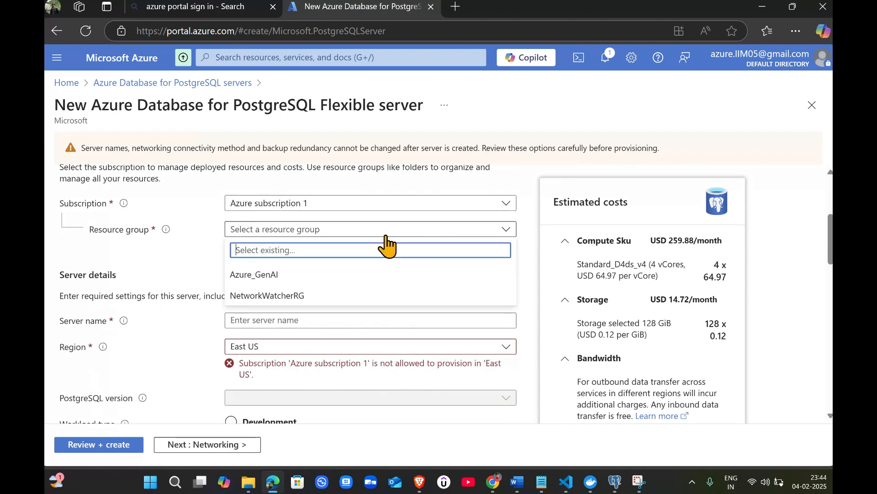
click(209, 258)
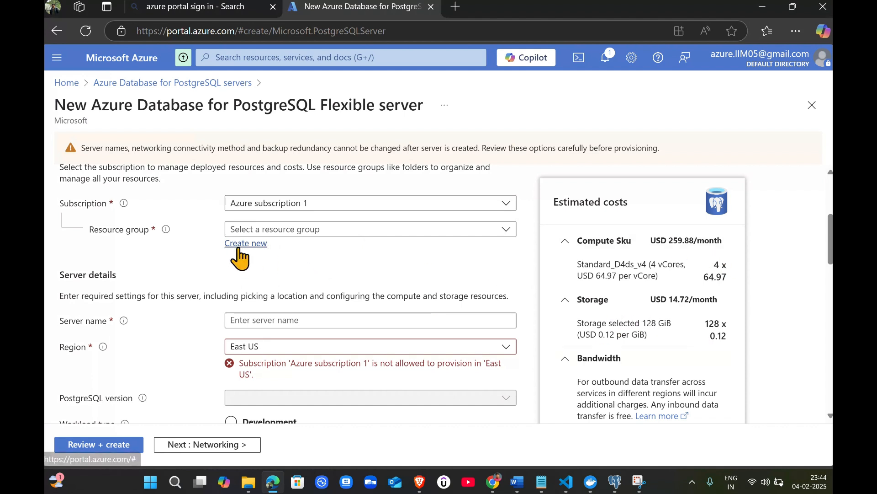
scroll(288, 333, down, 2)
scroll(319, 294, up, 2)
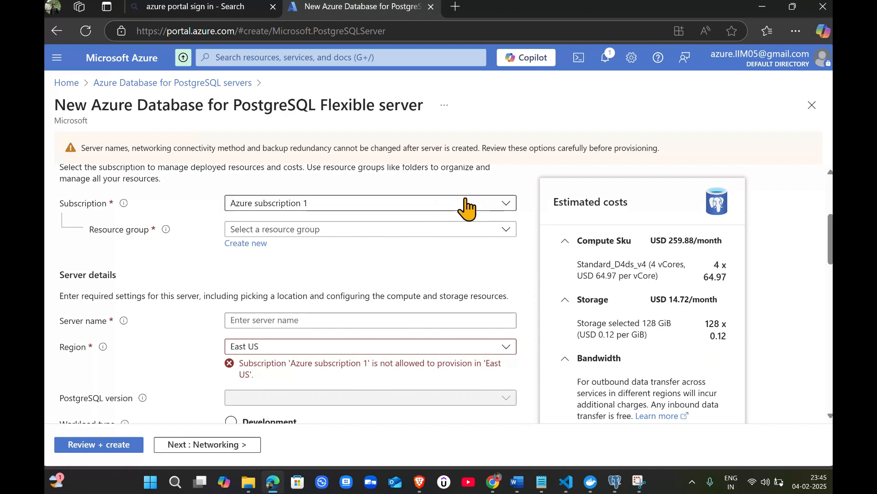
click(505, 203)
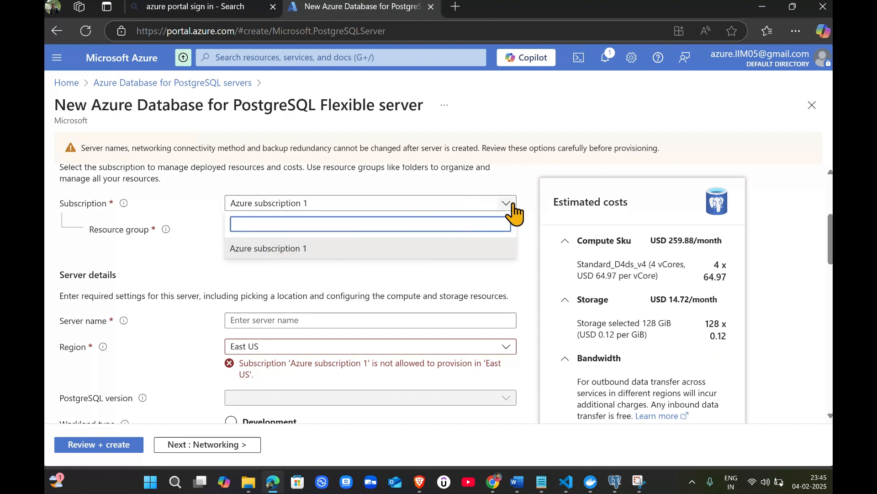
click(522, 176)
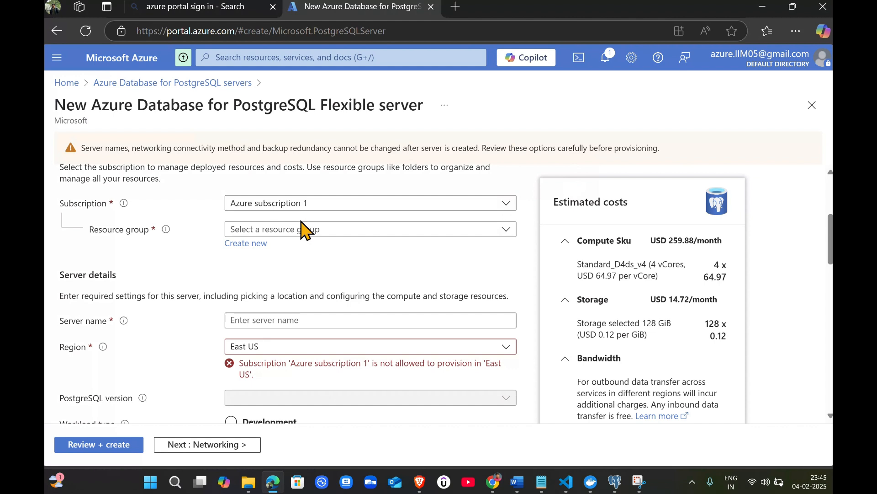
click(500, 208)
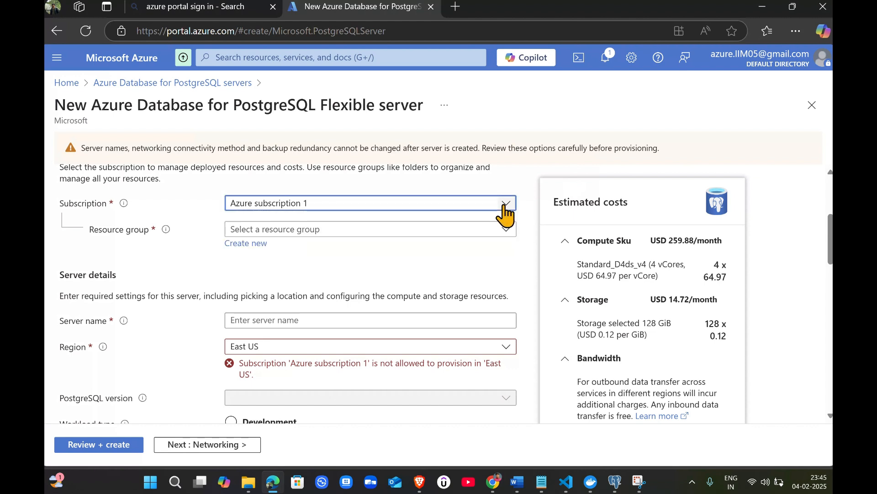
Select Azure_GenAI as the server's resource group
click(435, 231)
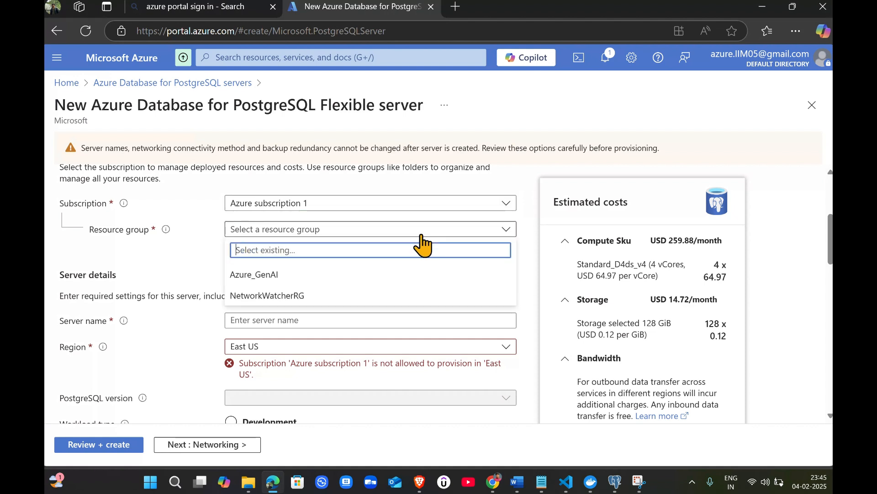
click(281, 276)
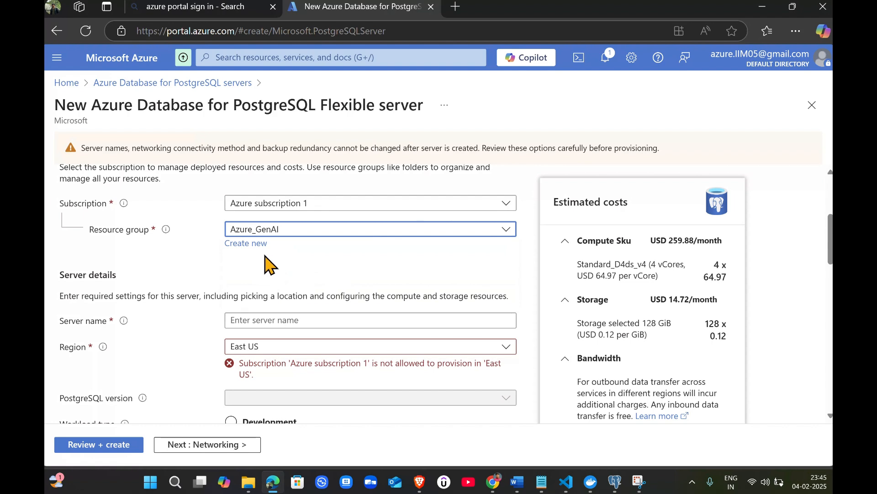
scroll(347, 274, down, 3)
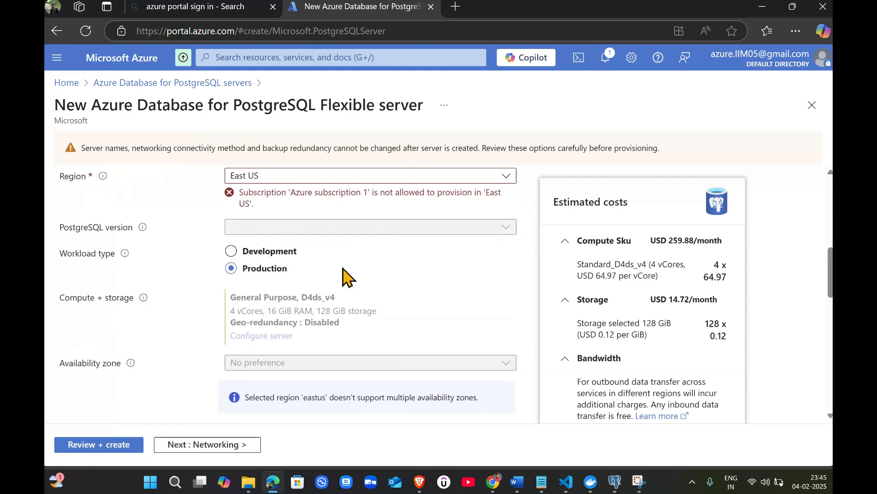
scroll(347, 274, up, 3)
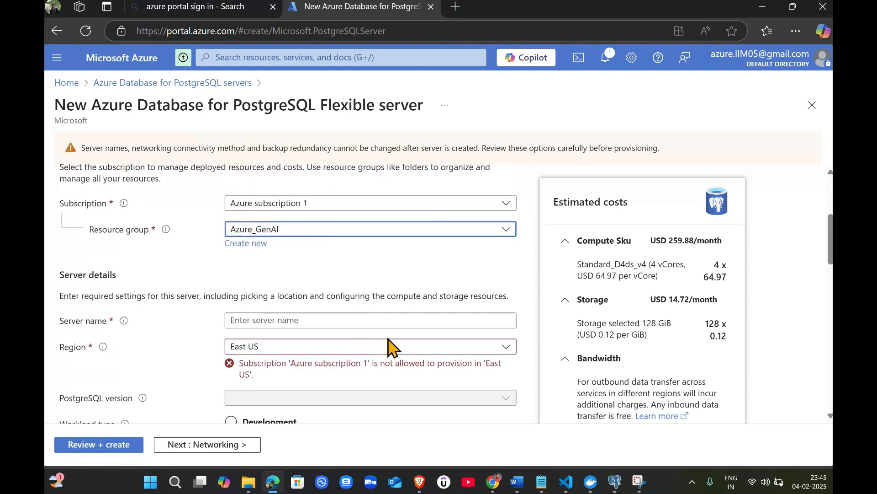
Enter tpadbtest as the server name
click(367, 321)
text(tpa)
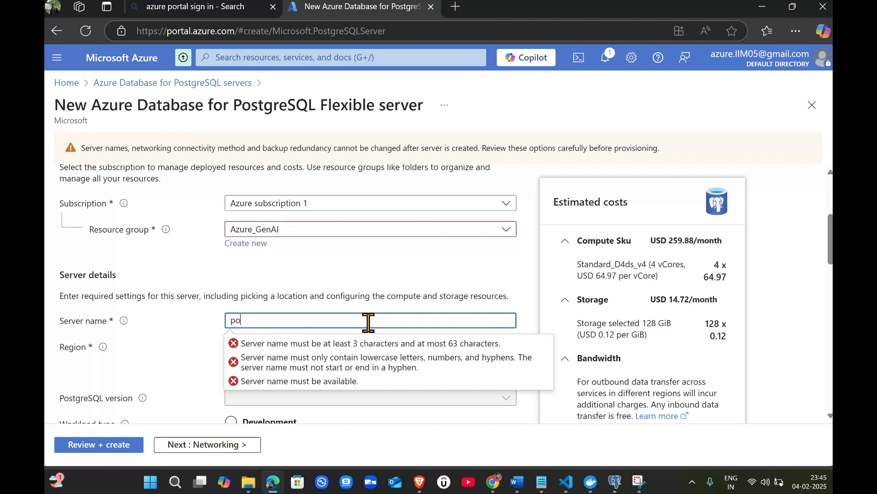
text(taop)
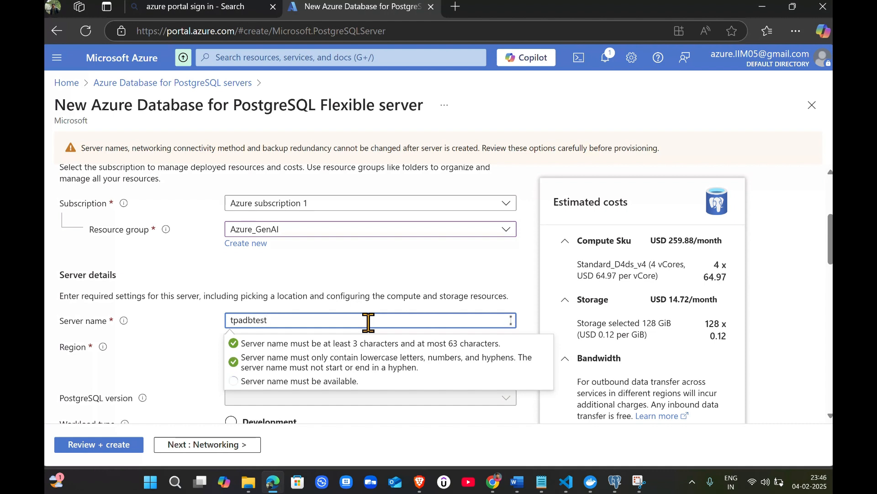
click(303, 284)
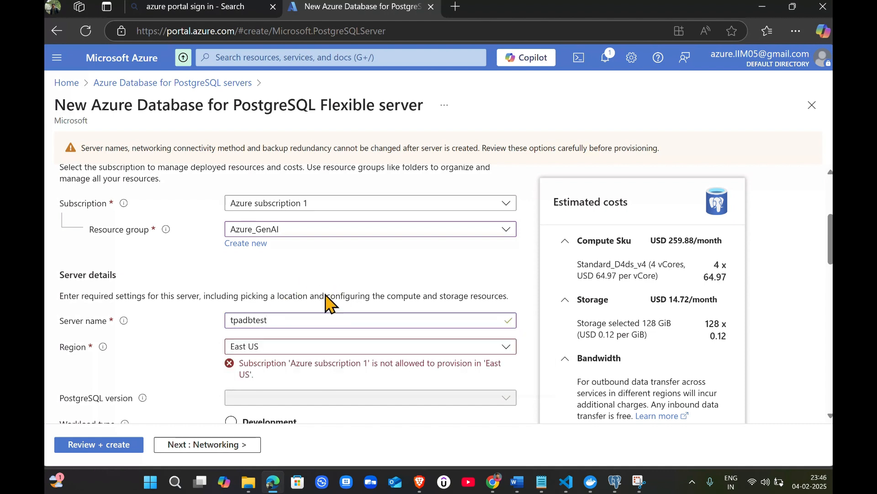
scroll(342, 346, down, 2)
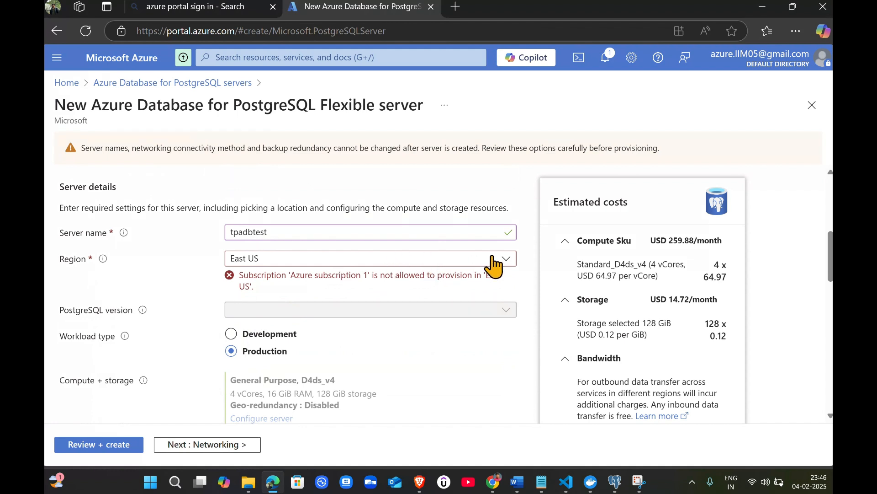
scroll(460, 315, down, 2)
scroll(459, 315, up, 2)
click(499, 261)
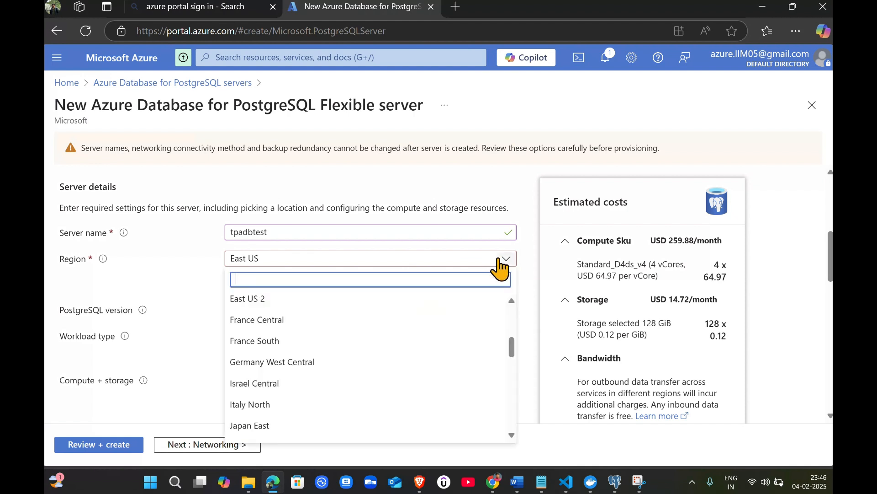
scroll(311, 315, down, 5)
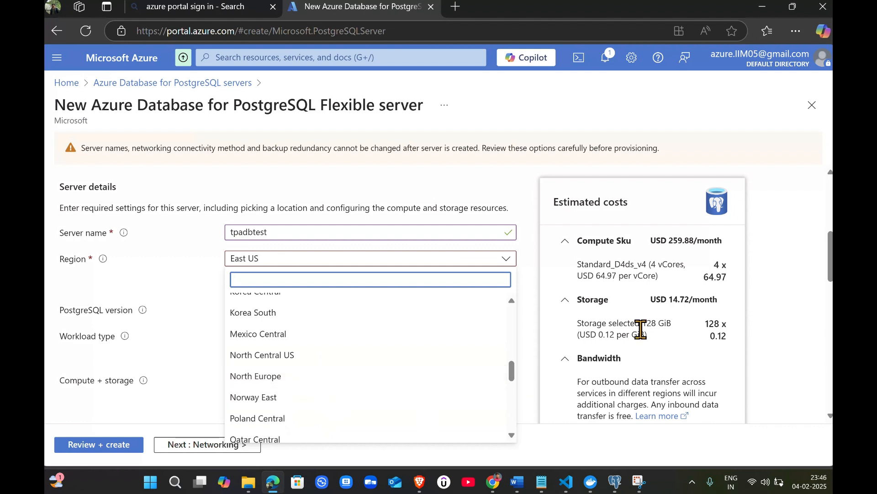
scroll(708, 346, down, 1)
scroll(349, 310, up, 1)
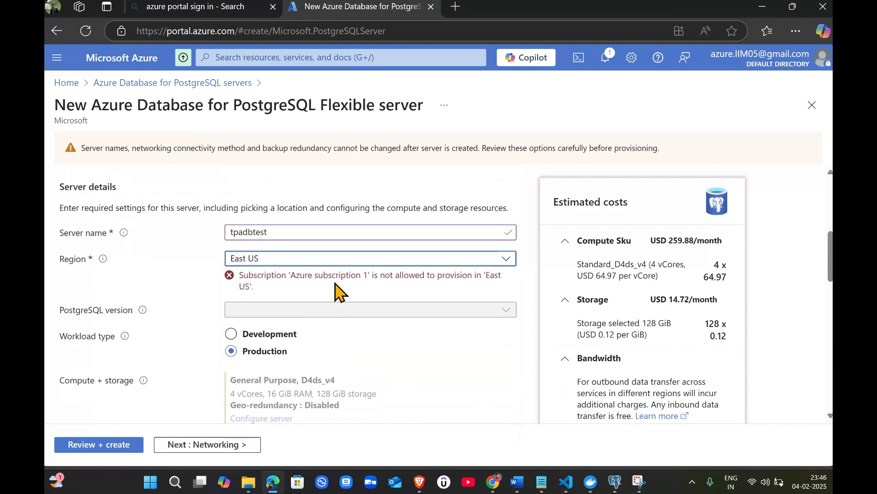
Set the server region to UK South
click(420, 258)
scroll(270, 372, down, 5)
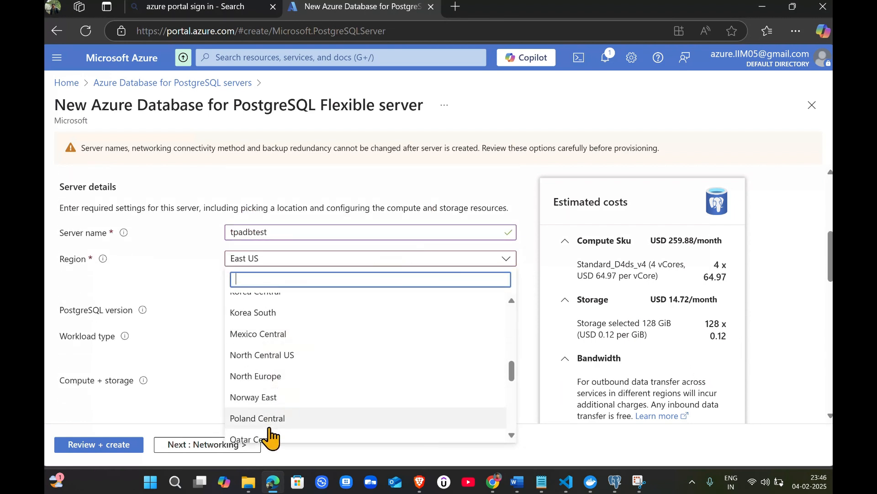
scroll(306, 388, down, 2)
scroll(293, 403, down, 3)
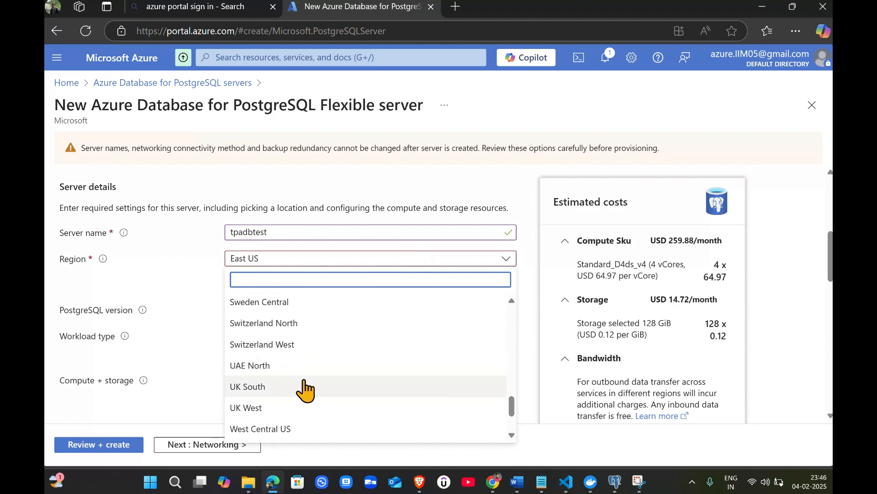
click(262, 392)
Set high availability to Zone redundant and check the estimated monthly cost breakdown
scroll(681, 361, down, 5)
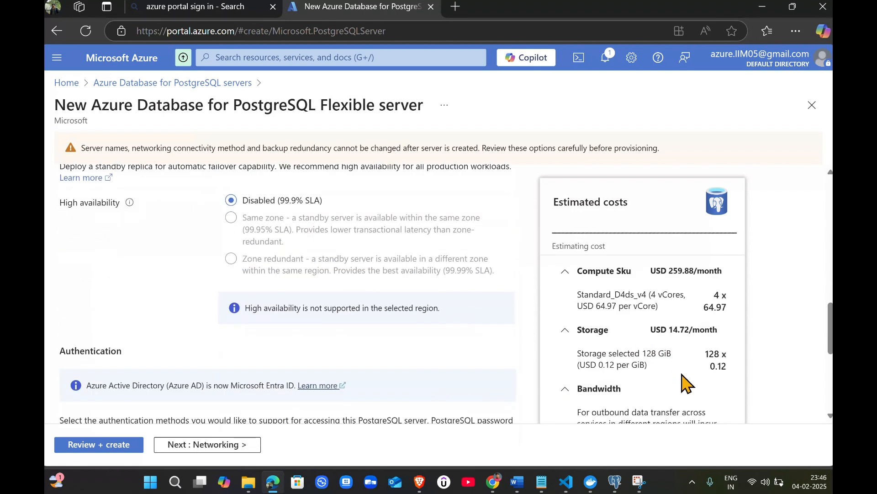
click(562, 276)
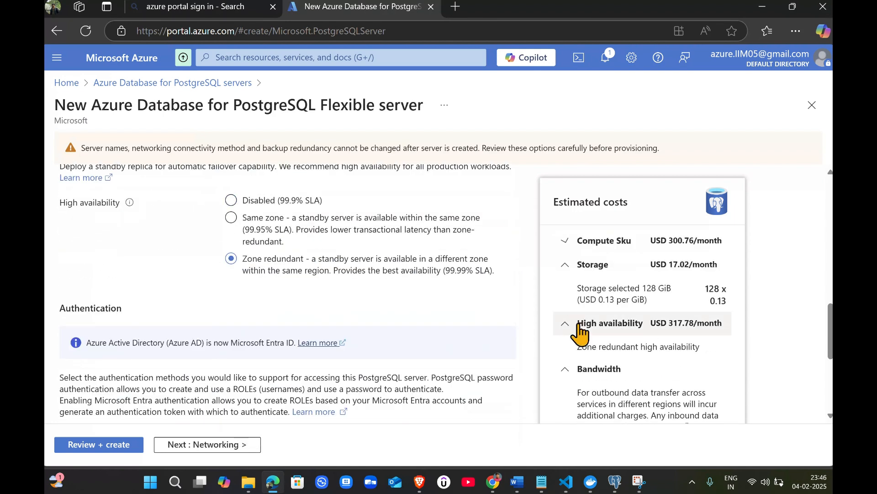
click(565, 266)
click(572, 335)
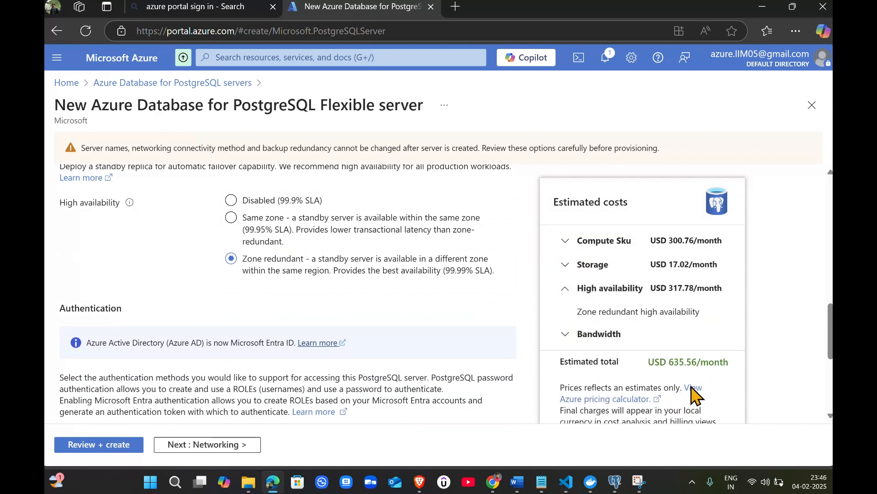
scroll(268, 349, up, 5)
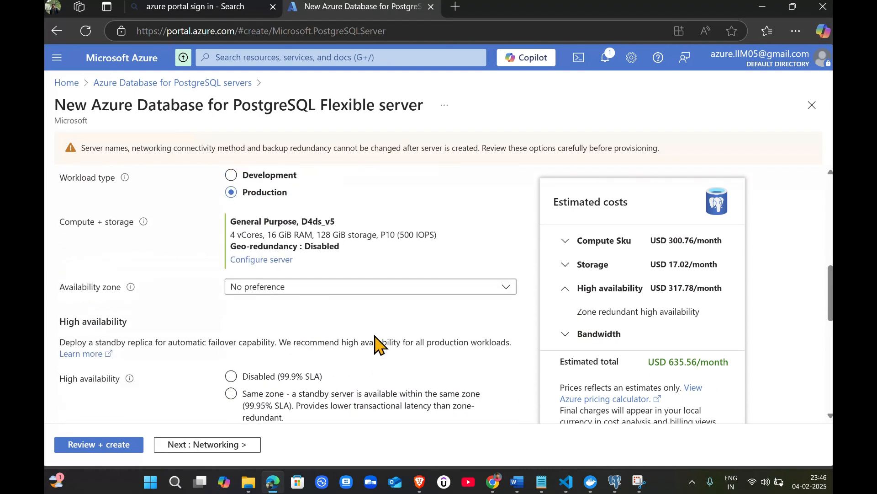
scroll(374, 343, down, 2)
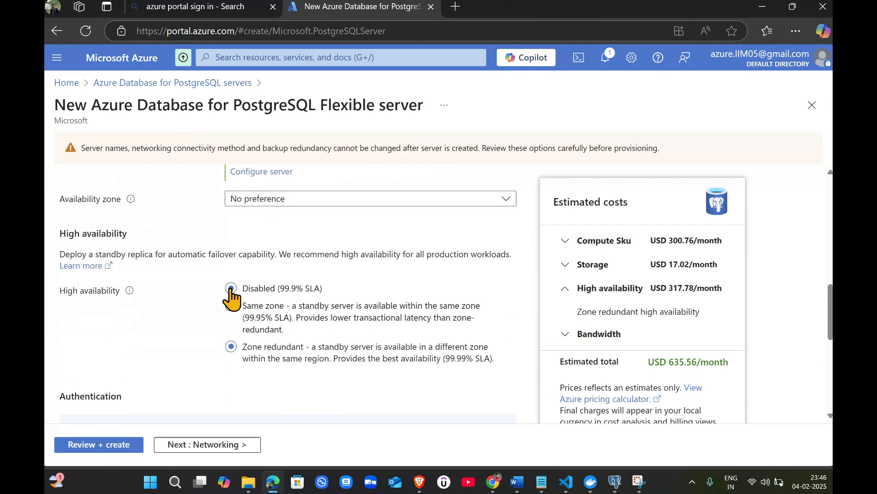
Disable high availability and switch the workload type to Development
click(230, 288)
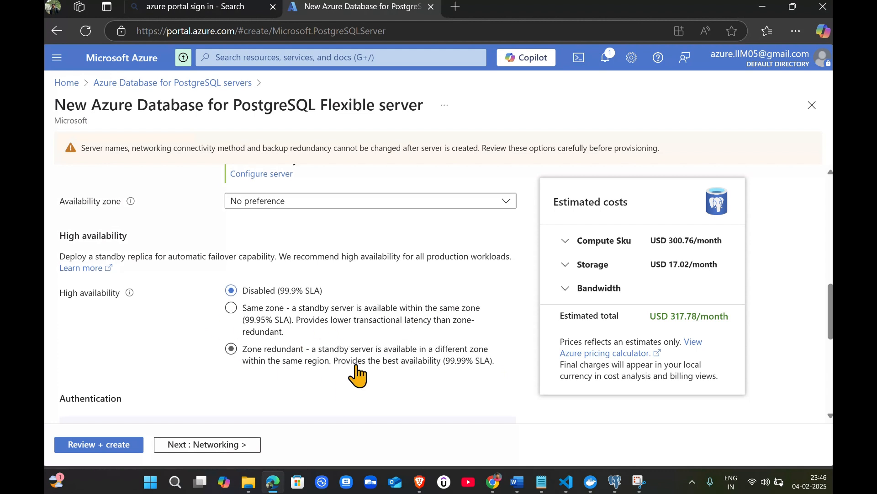
scroll(329, 366, up, 2)
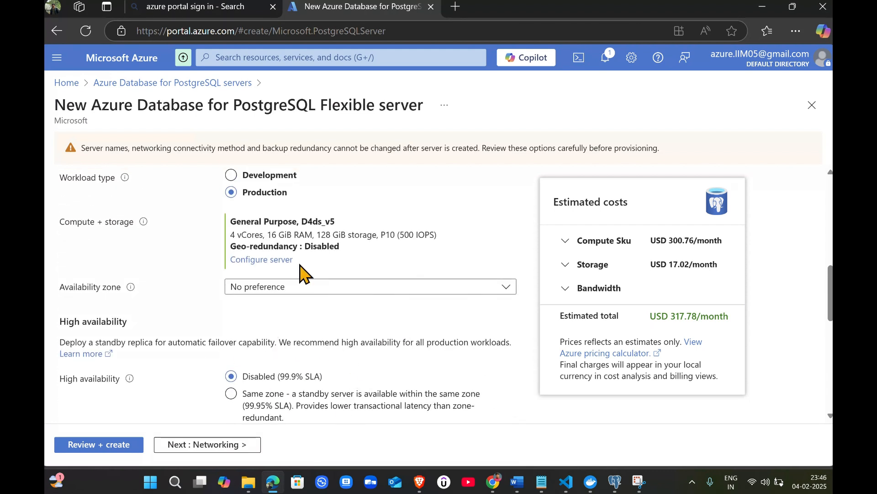
scroll(284, 297, up, 2)
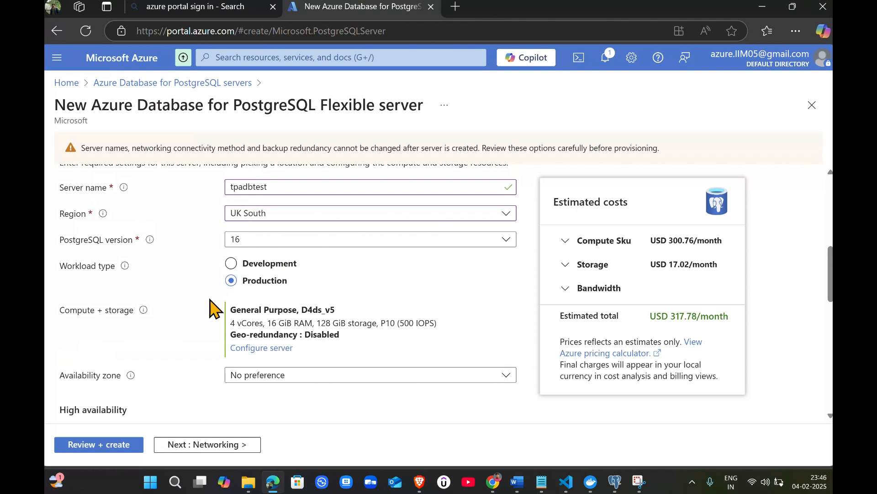
click(238, 267)
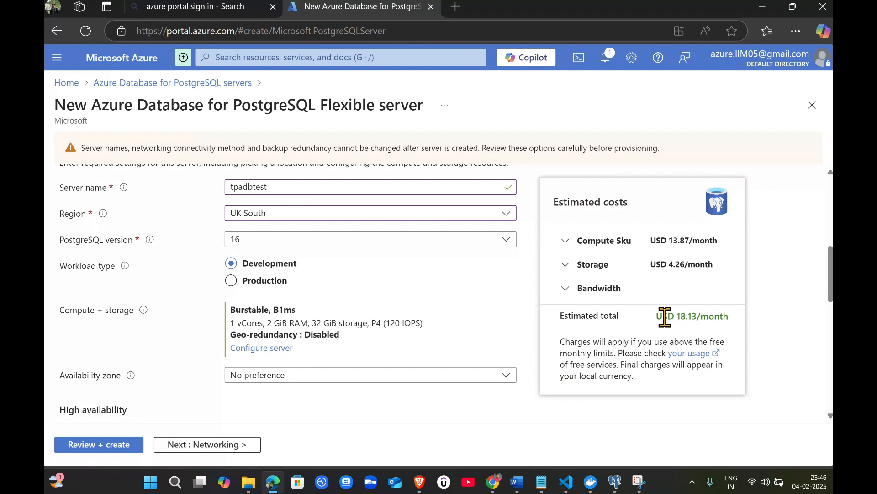
Examine the estimated total cost and the compute and storage specification of the server
drag(658, 317, 733, 328)
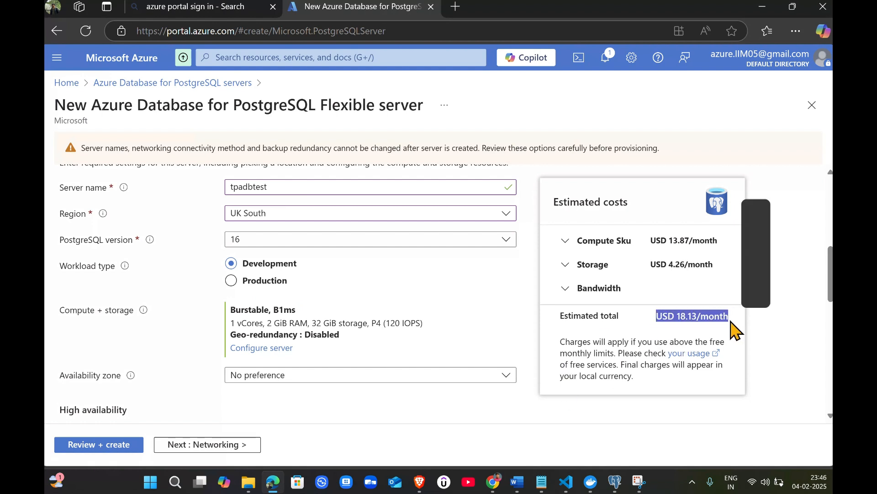
click(689, 338)
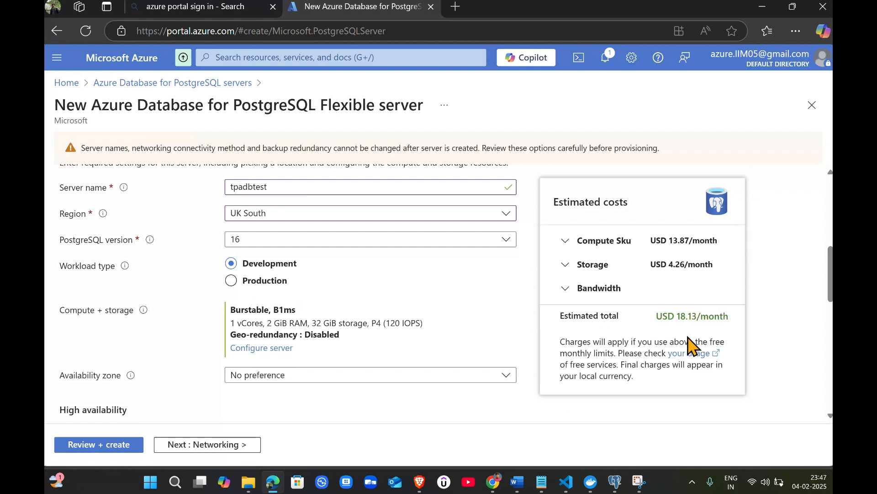
double_click(239, 323)
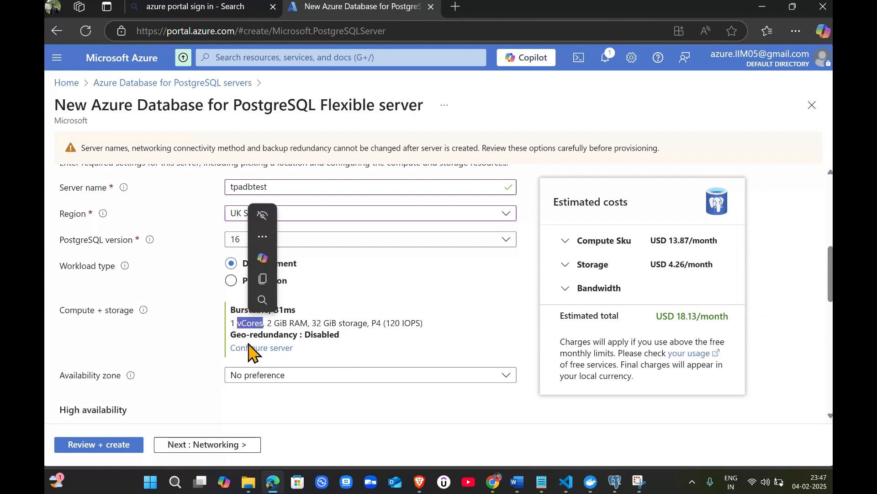
click(288, 322)
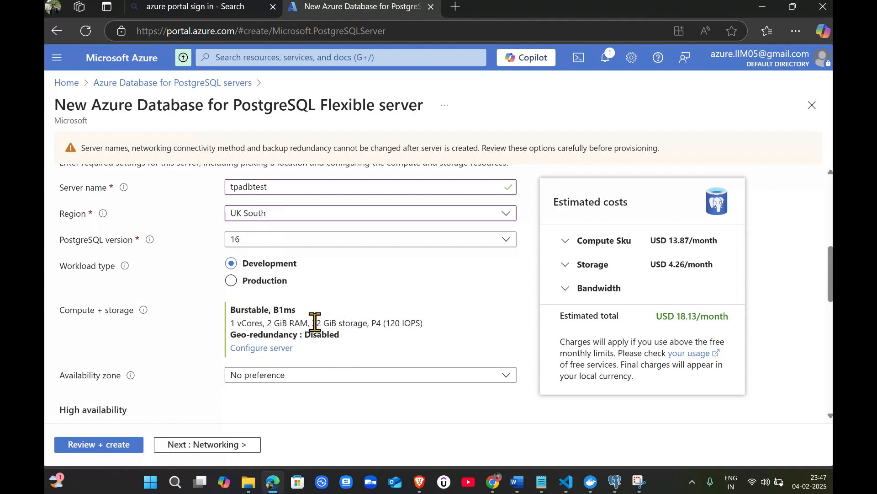
drag(316, 323, 355, 323)
Enter tpauser as the admin username for PostgreSQL authentication
scroll(380, 380, down, 3)
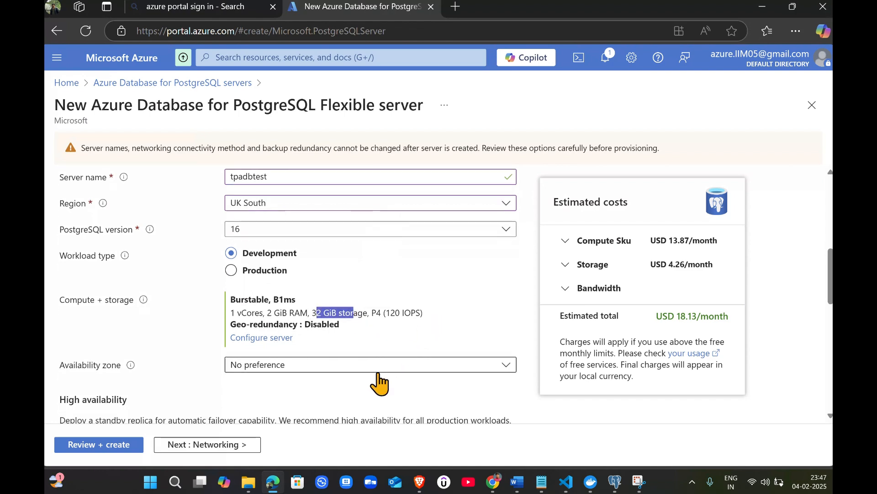
scroll(351, 320, down, 6)
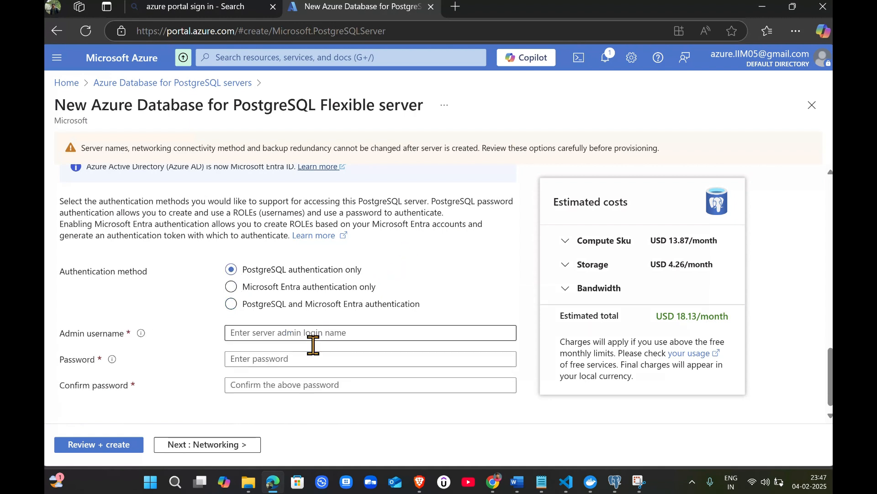
click(259, 337)
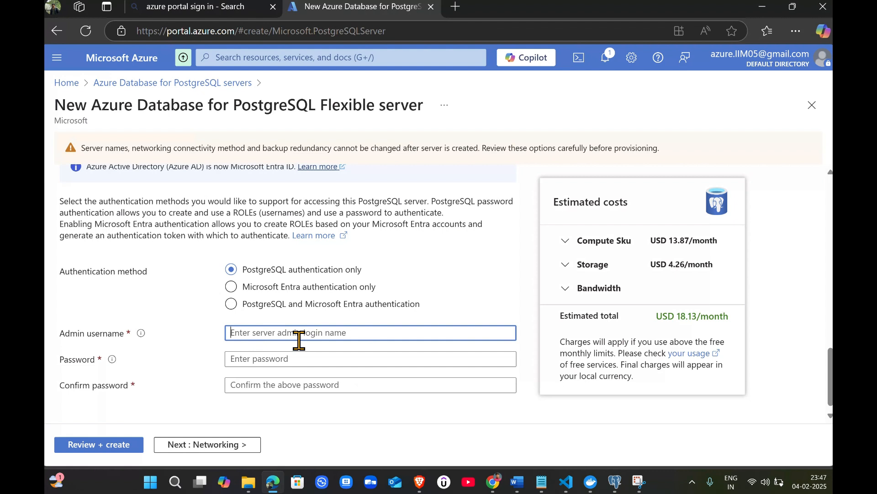
text(te)
text(pa)
text(use)
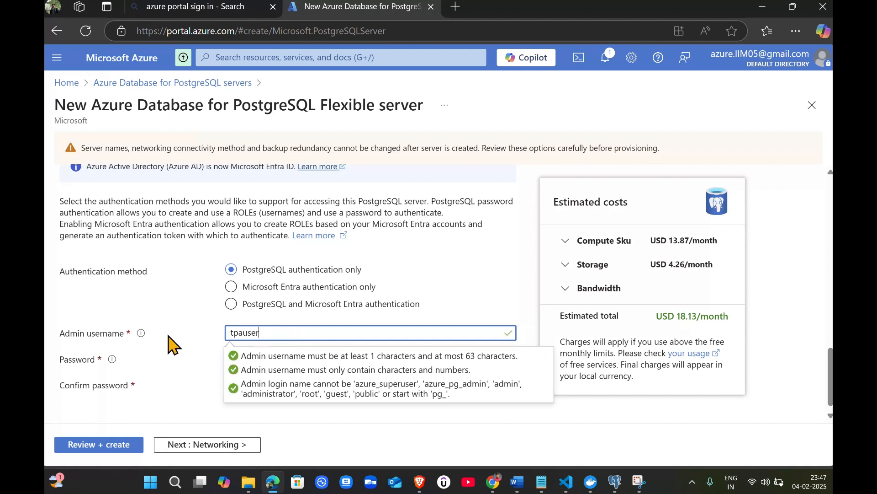
text(r)
click(169, 305)
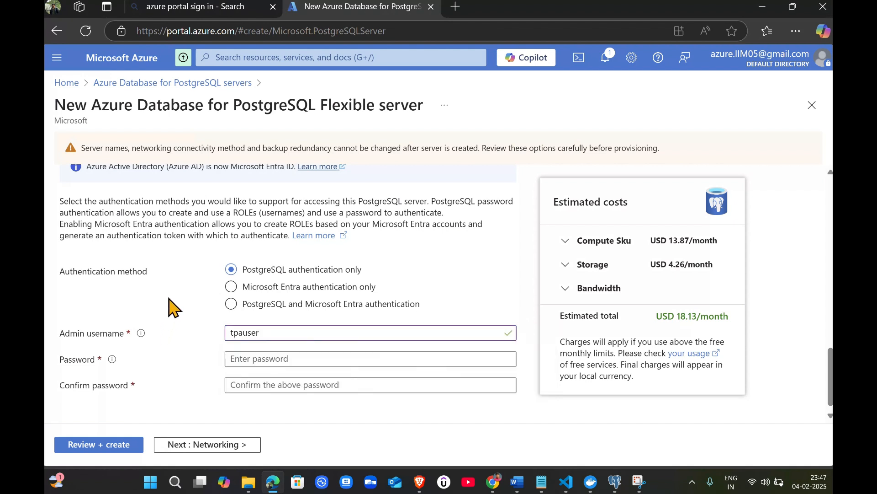
Enter the admin password and confirm it in the password confirmation field
click(279, 358)
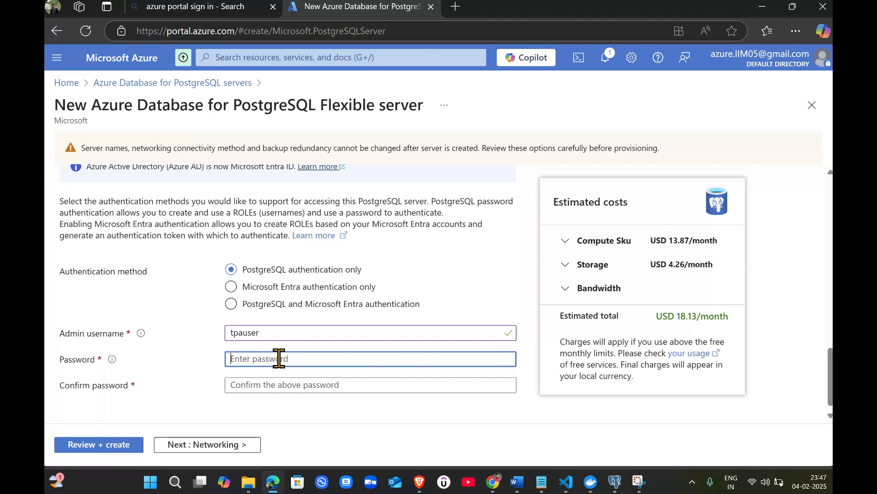
text(••)
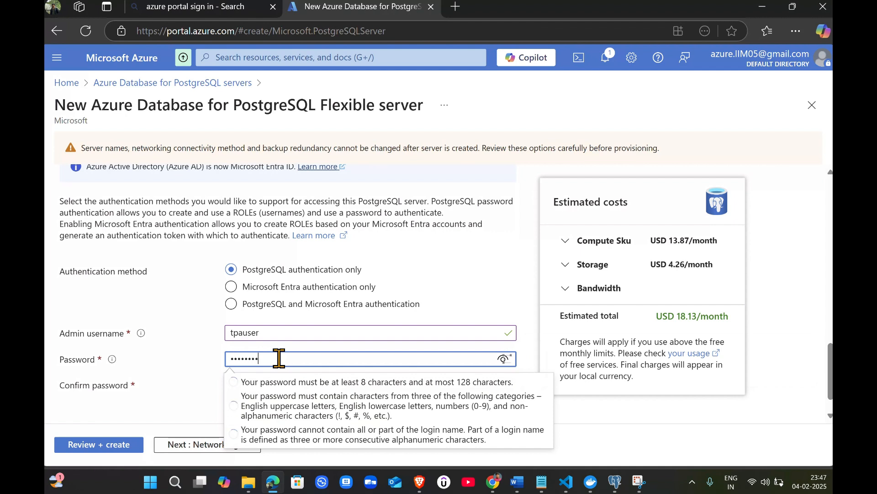
click(173, 432)
click(285, 385)
text(•)
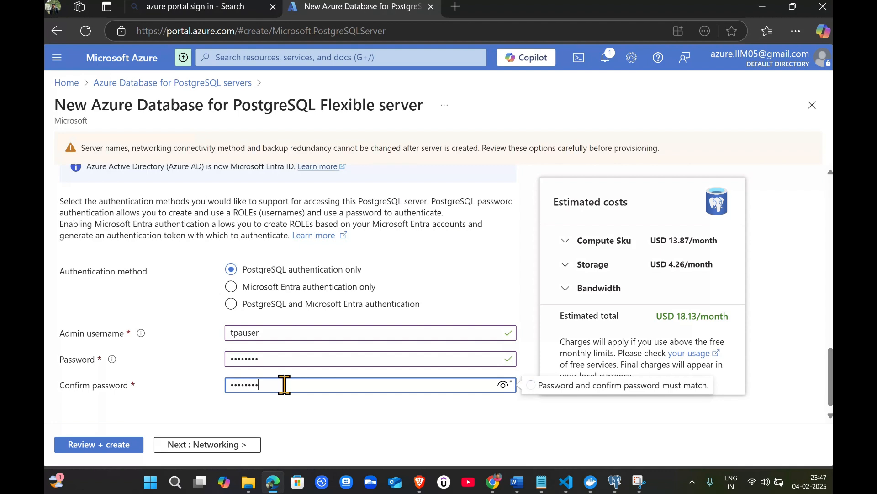
click(420, 425)
Move on to the Networking settings and dismiss the browser's save-password prompt
scroll(232, 372, down, 1)
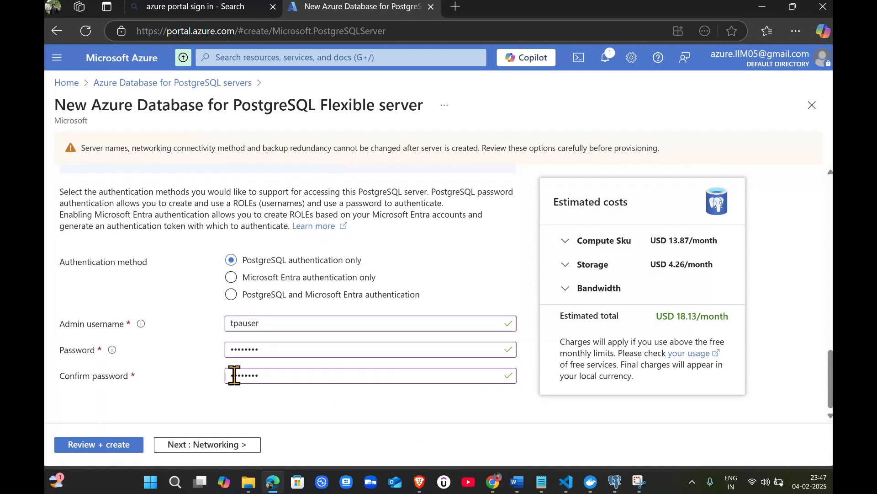
scroll(343, 368, up, 15)
scroll(338, 304, down, 12)
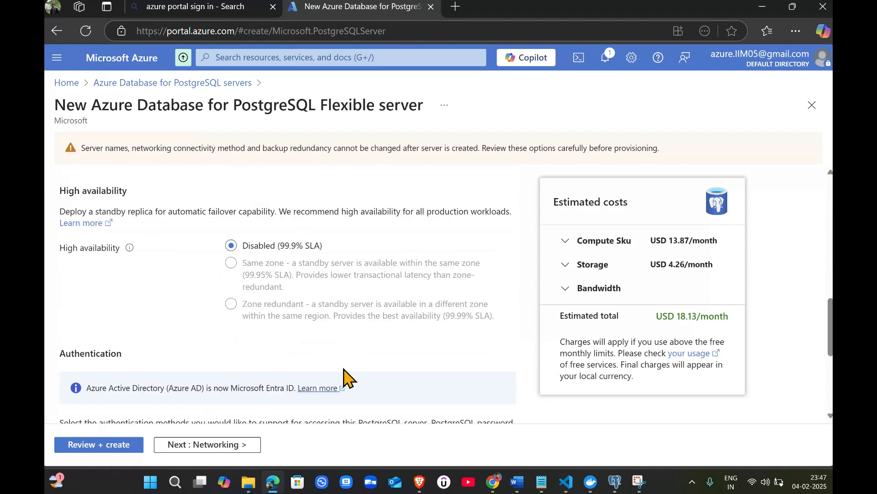
click(213, 449)
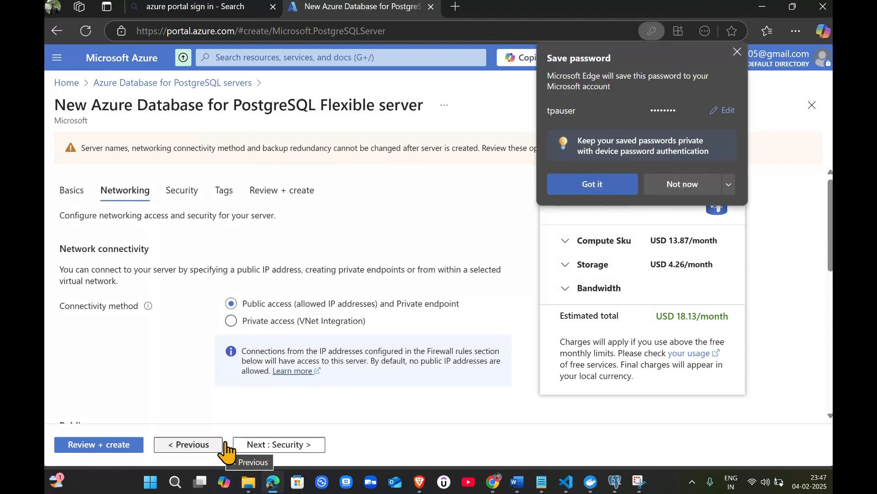
click(737, 52)
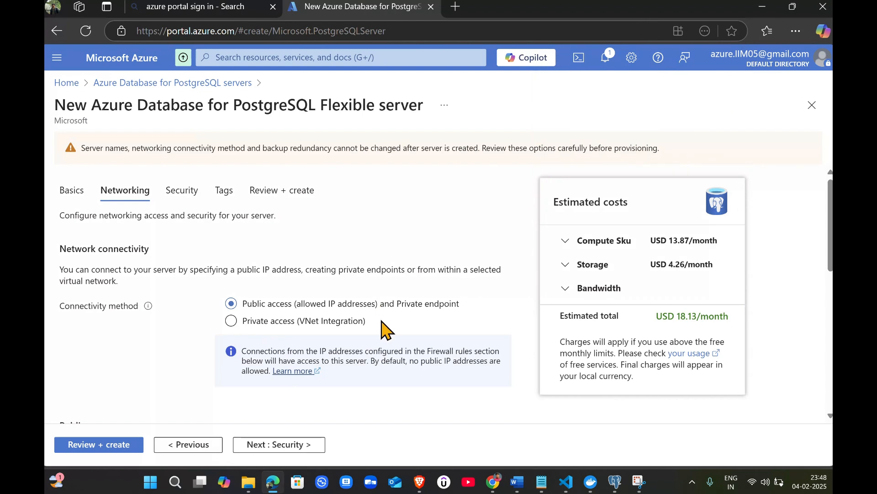
Allow public access from any Azure service within Azure to this server
scroll(425, 306, down, 2)
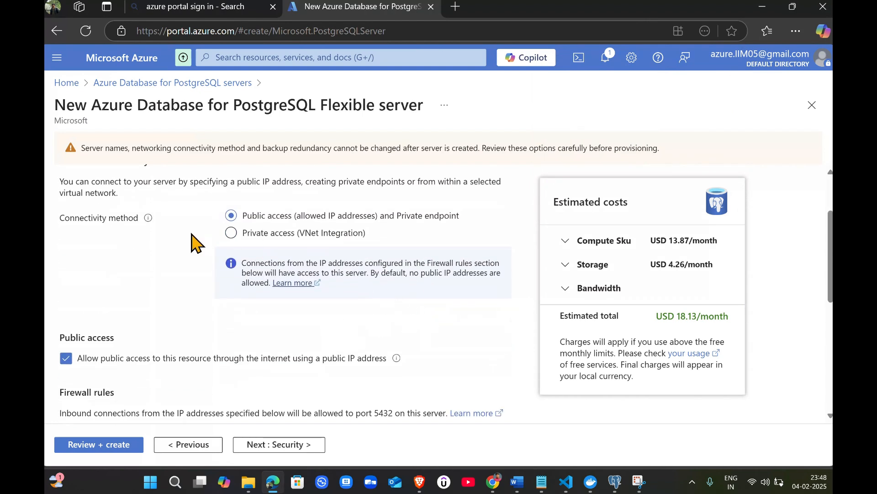
scroll(378, 349, up, 2)
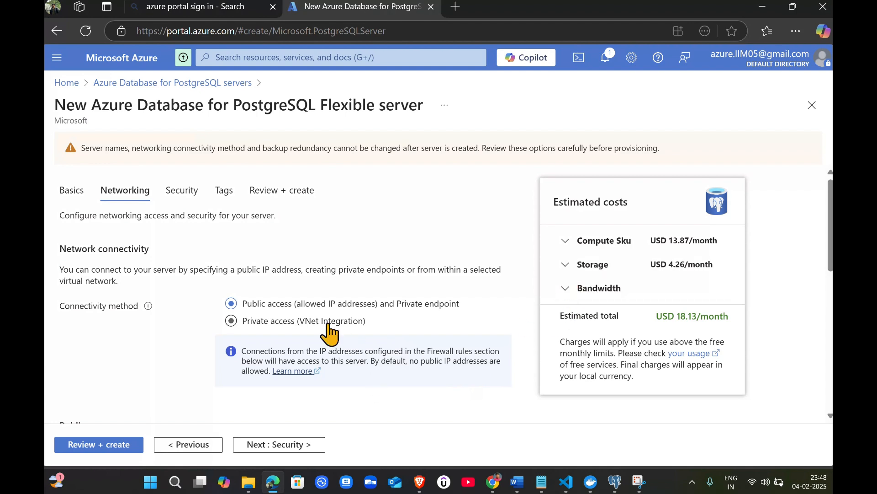
scroll(251, 320, down, 4)
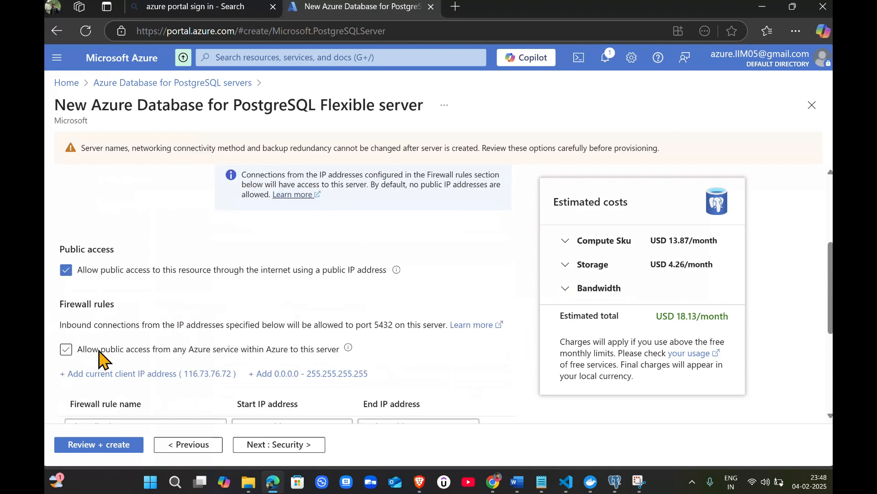
scroll(158, 311, down, 2)
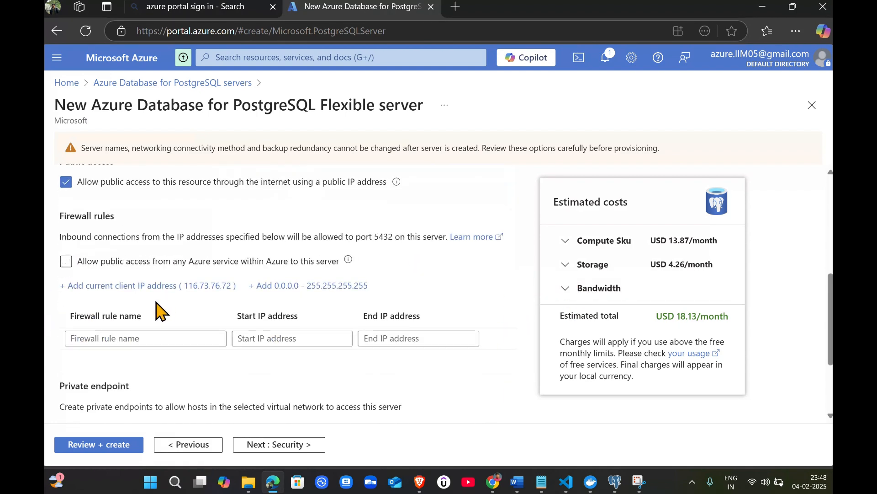
click(66, 262)
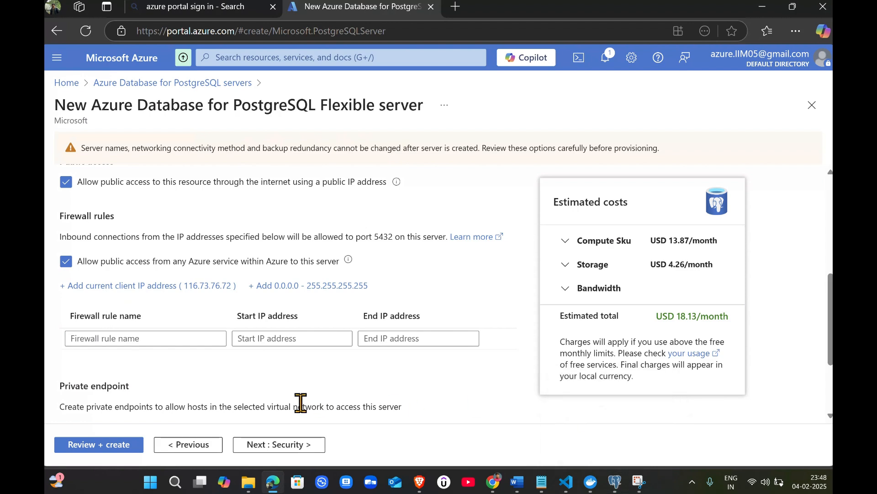
Add the current client IP address as a firewall rule
mouse_move(613, 484)
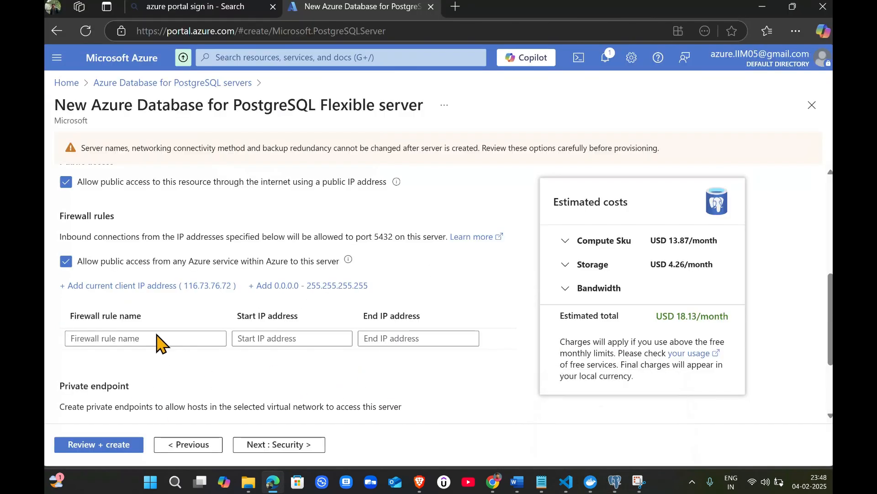
click(78, 287)
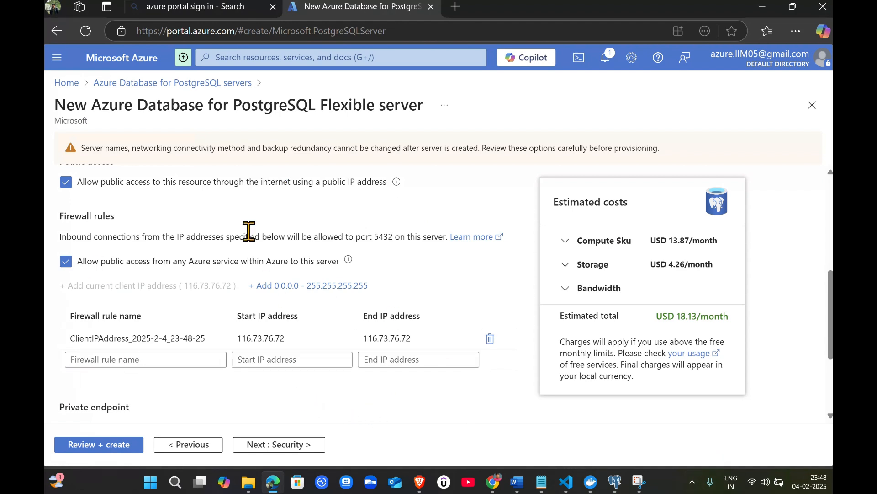
scroll(369, 285, up, 2)
scroll(454, 324, down, 4)
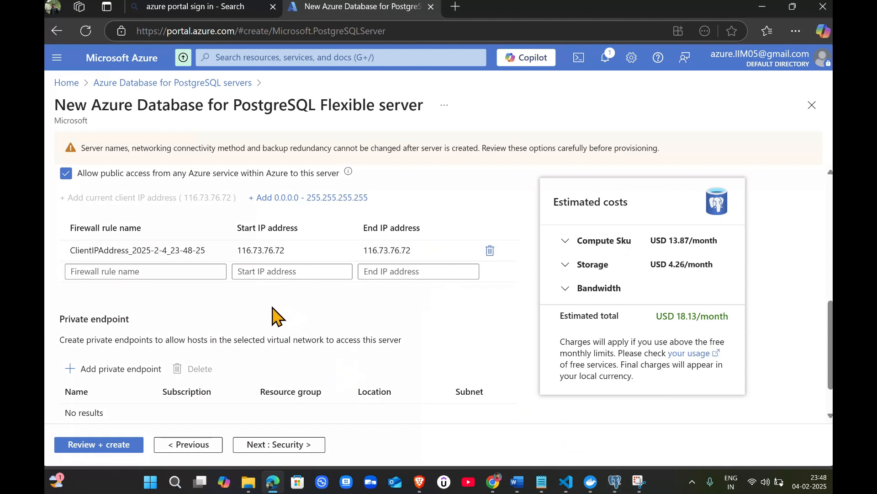
scroll(182, 325, up, 1)
scroll(196, 366, down, 3)
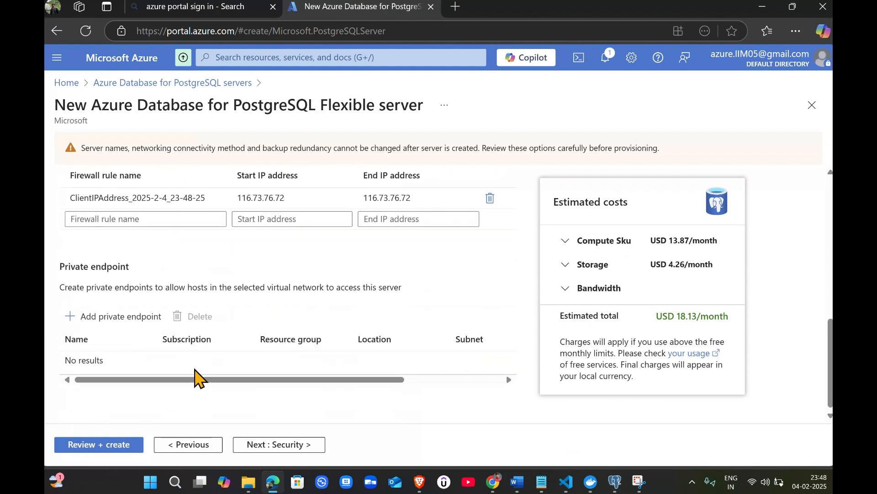
scroll(304, 323, up, 4)
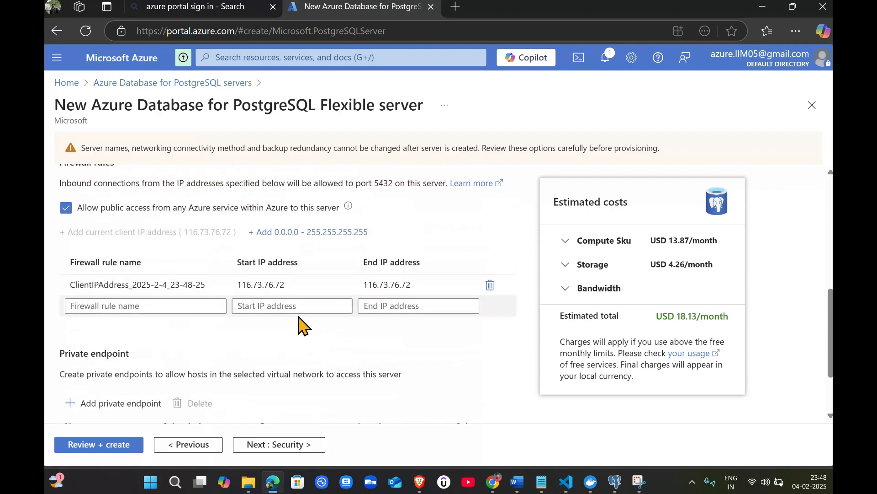
scroll(203, 374, down, 4)
scroll(358, 398, up, 4)
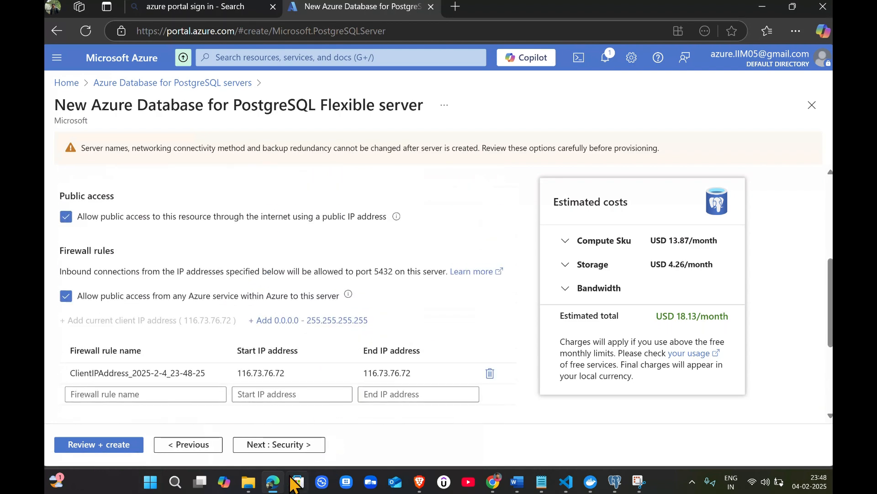
Advance through the Security and Tags settings to Review + create and review the server summary
click(298, 446)
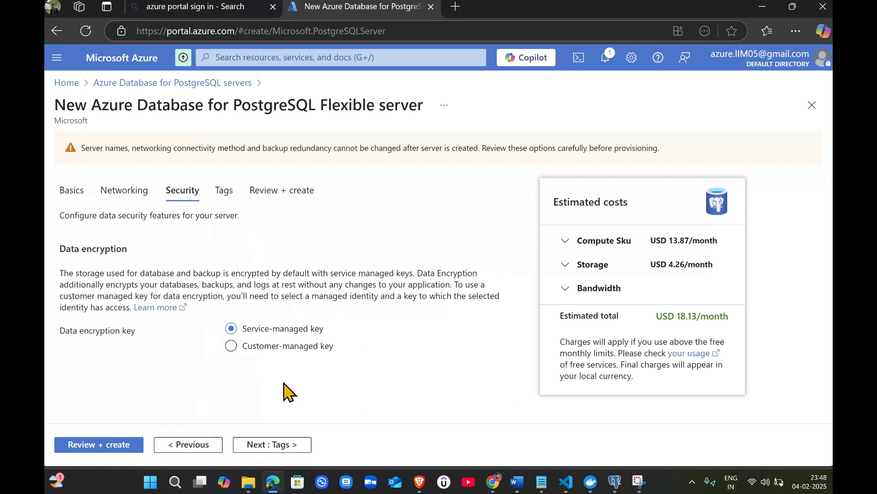
click(290, 452)
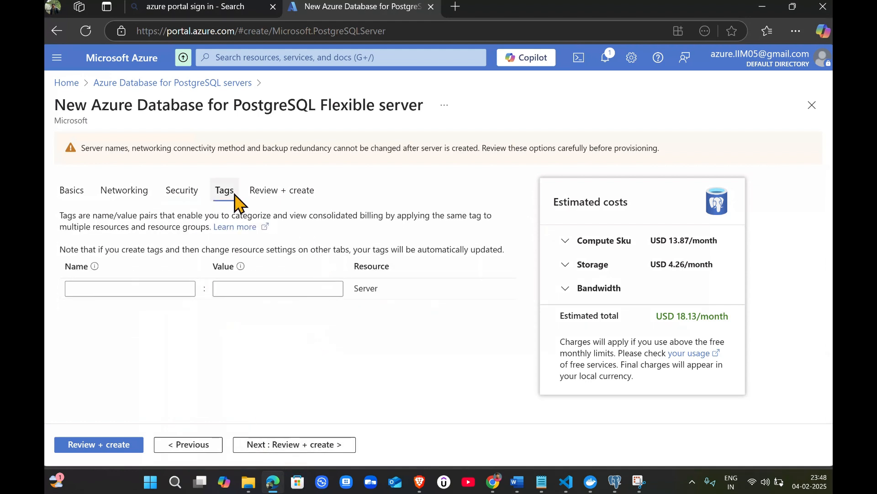
click(301, 446)
scroll(440, 295, down, 5)
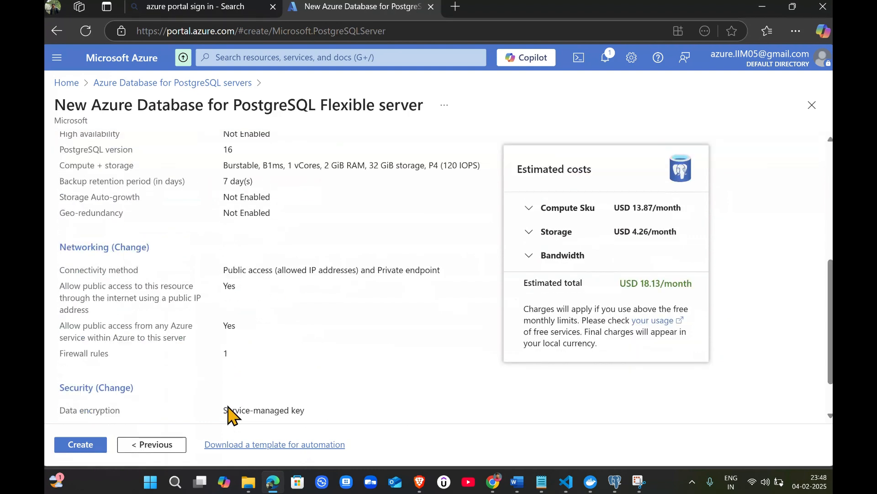
scroll(332, 309, up, 5)
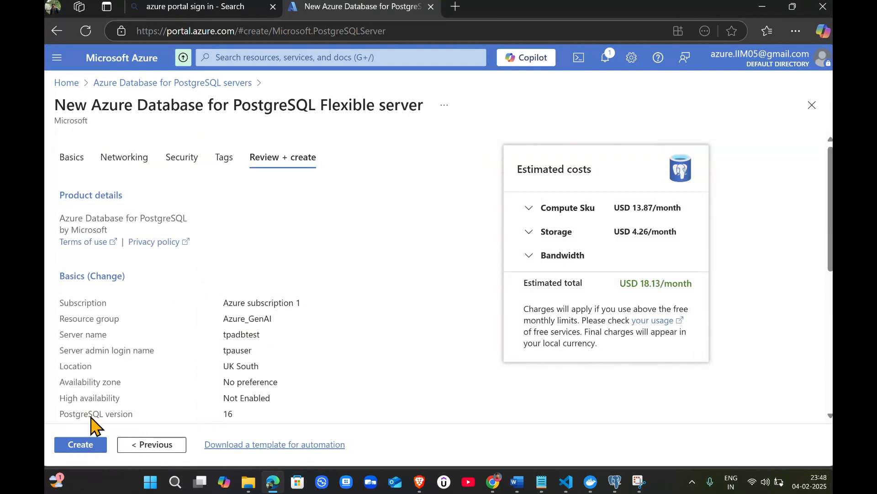
Create the server and, once deployment finishes, go to the new tpadbtest resource
click(85, 446)
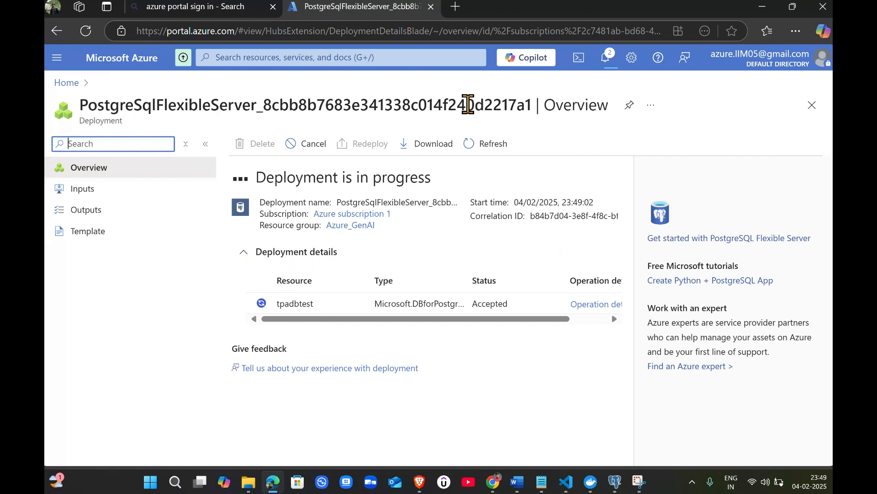
click(379, 10)
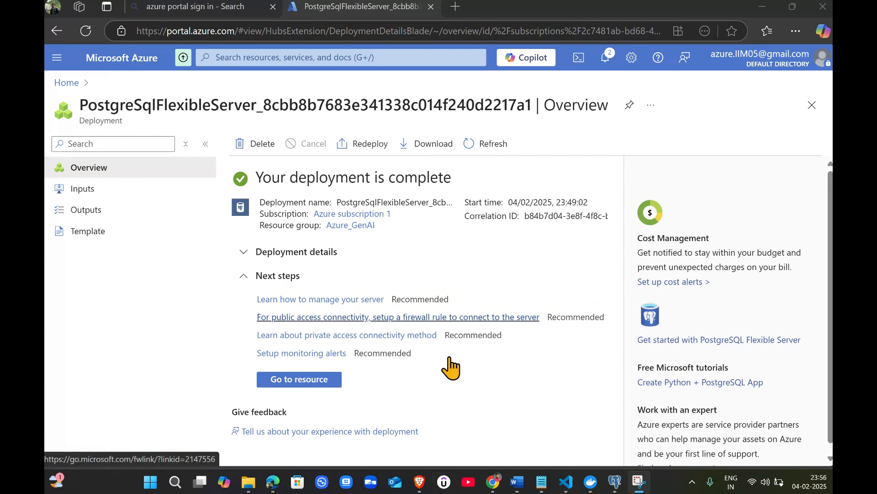
click(315, 381)
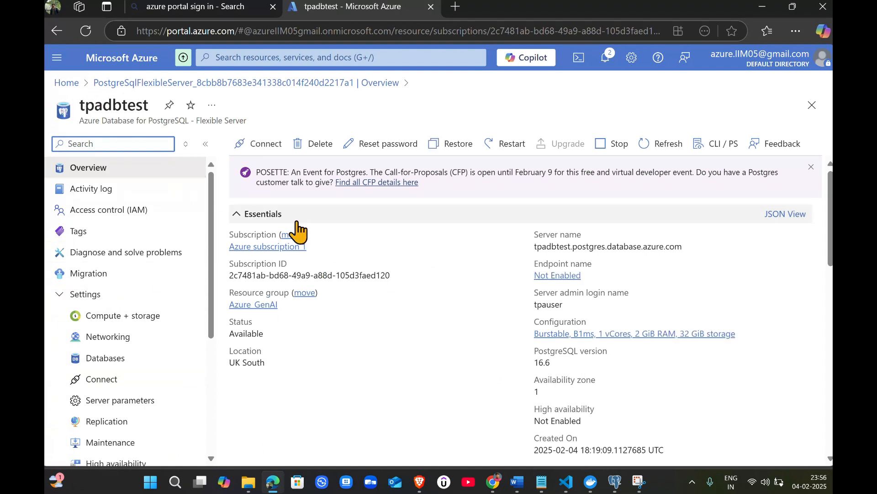
Reopen the tpadbtest server from the PostgreSQL servers list and review its overview essentials
click(371, 59)
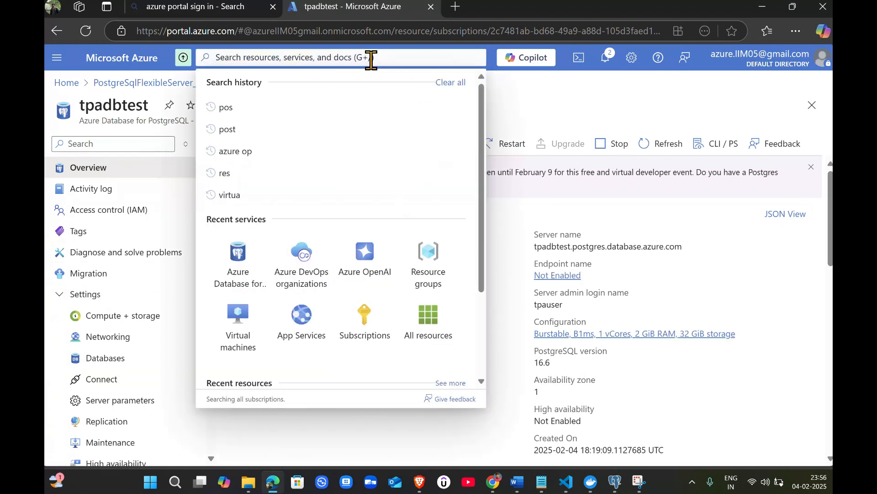
click(238, 282)
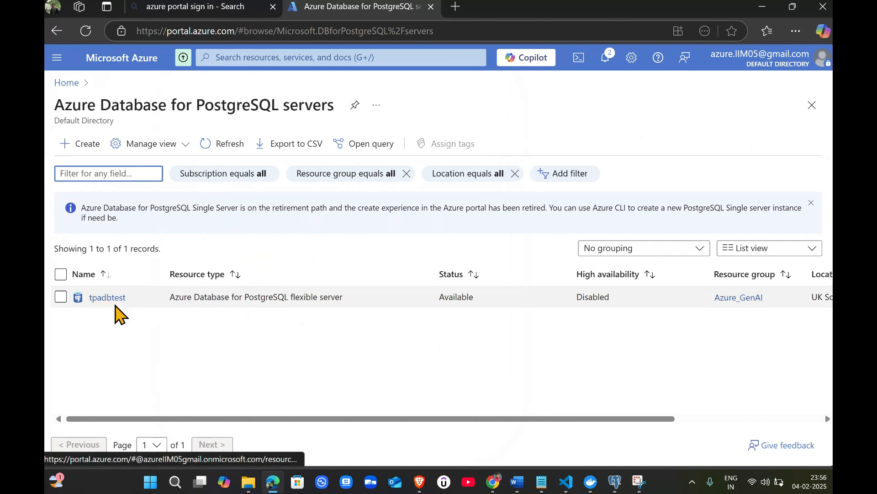
click(105, 300)
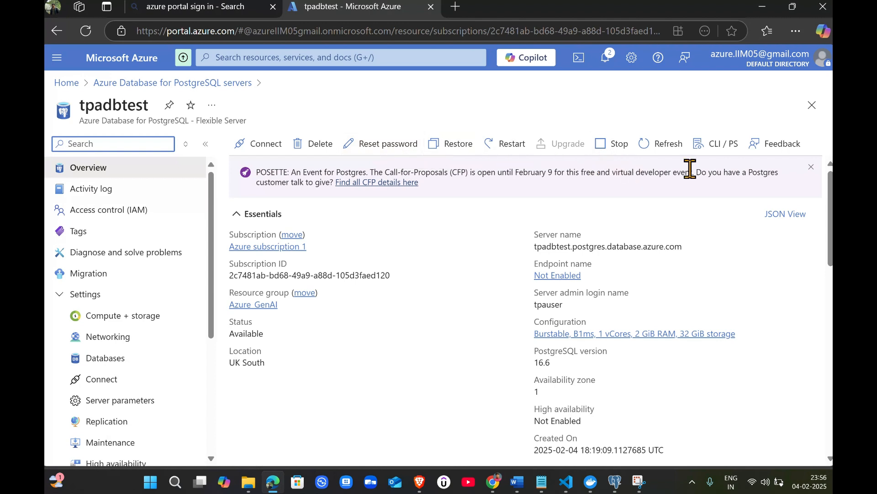
scroll(344, 323, down, 2)
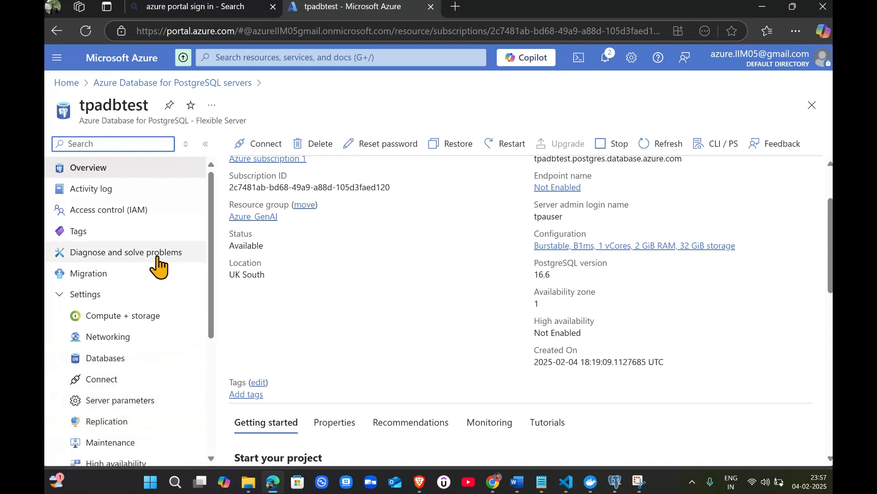
scroll(384, 310, up, 2)
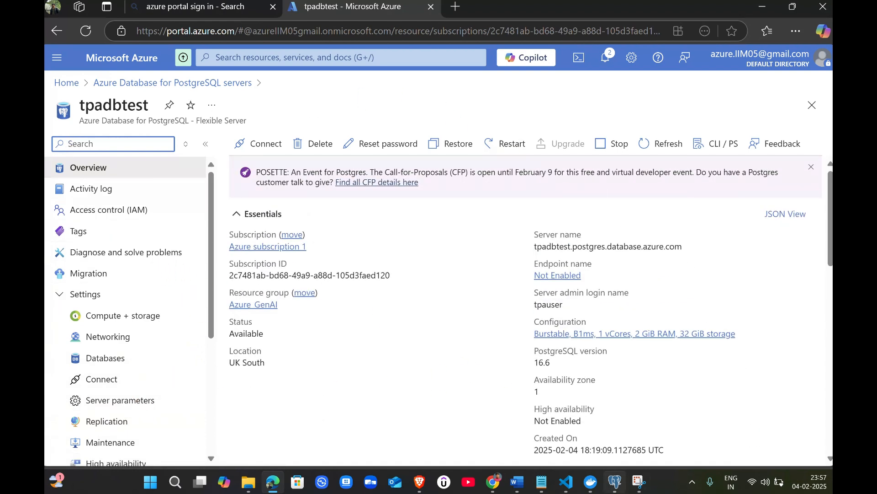
mouse_move(611, 490)
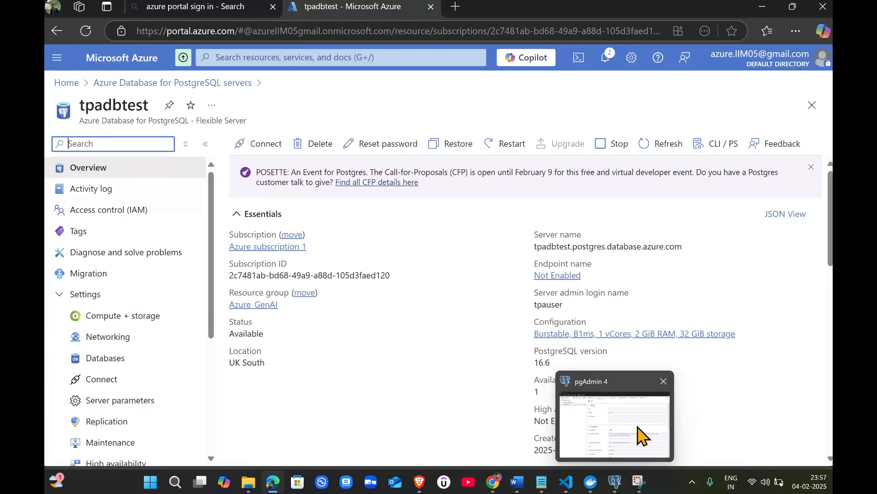
mouse_move(640, 436)
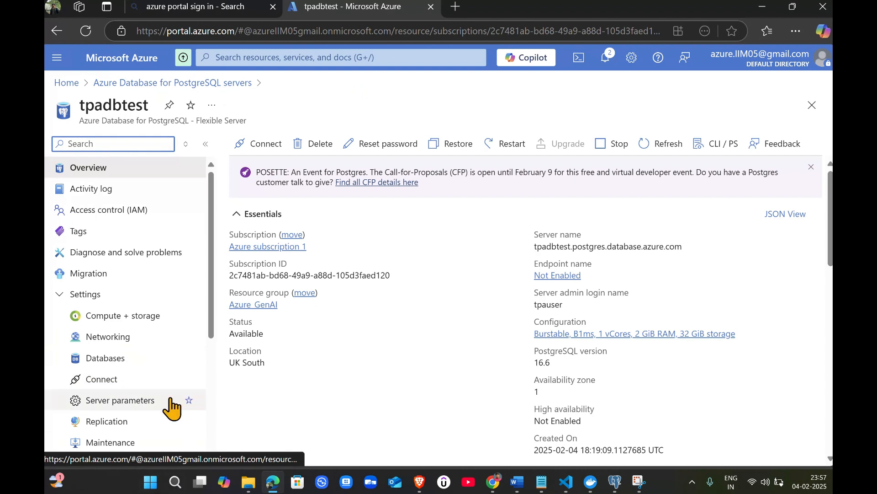
Open the server's Connect page and examine the host, user, port, database and password connection details
click(118, 382)
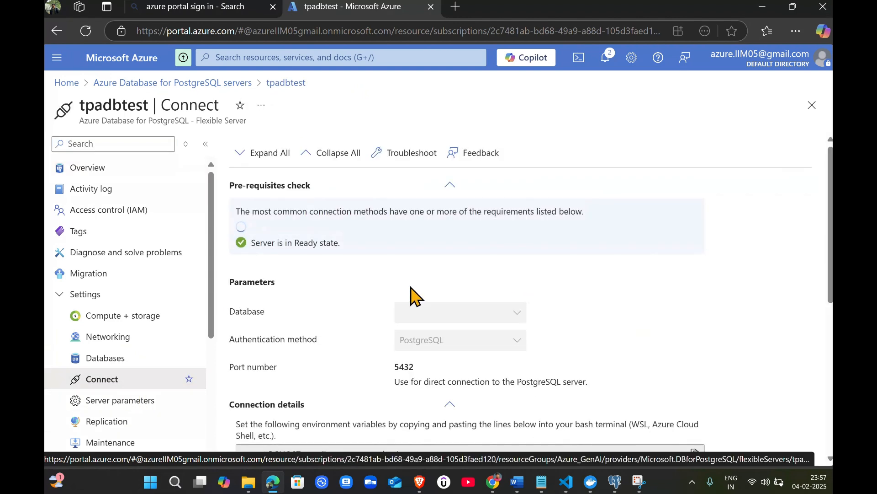
scroll(438, 338, down, 3)
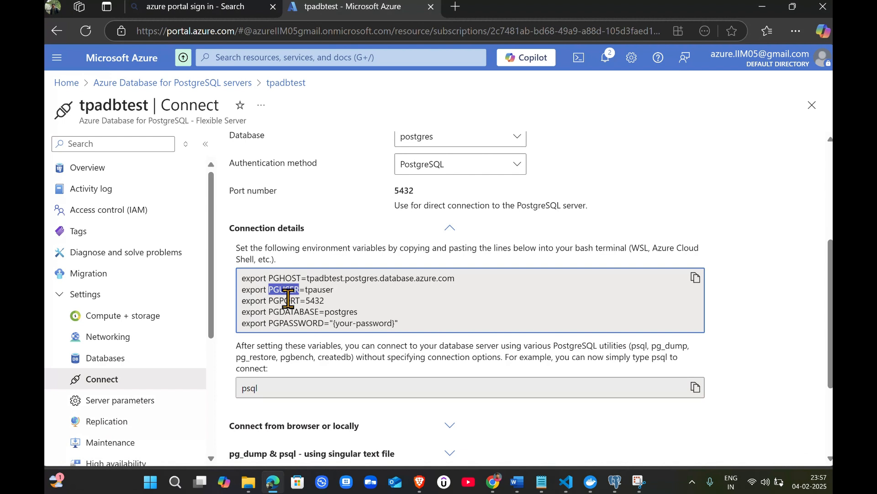
double_click(287, 301)
double_click(345, 313)
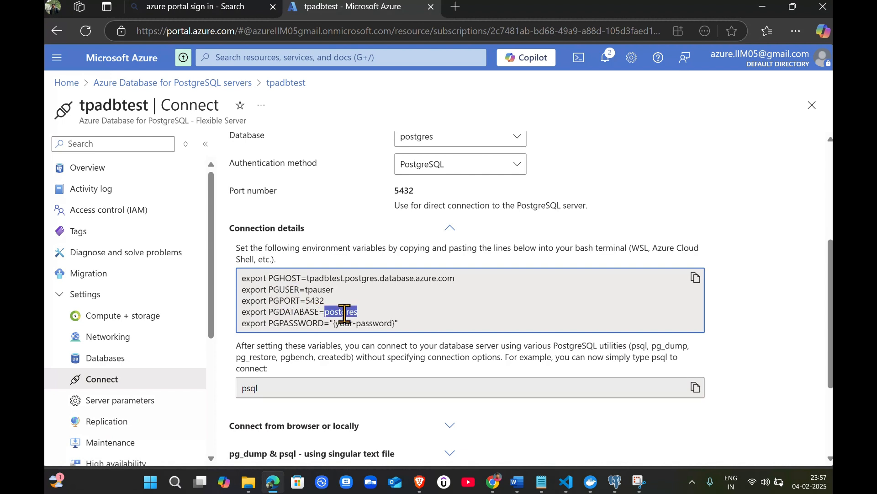
drag(392, 323, 357, 324)
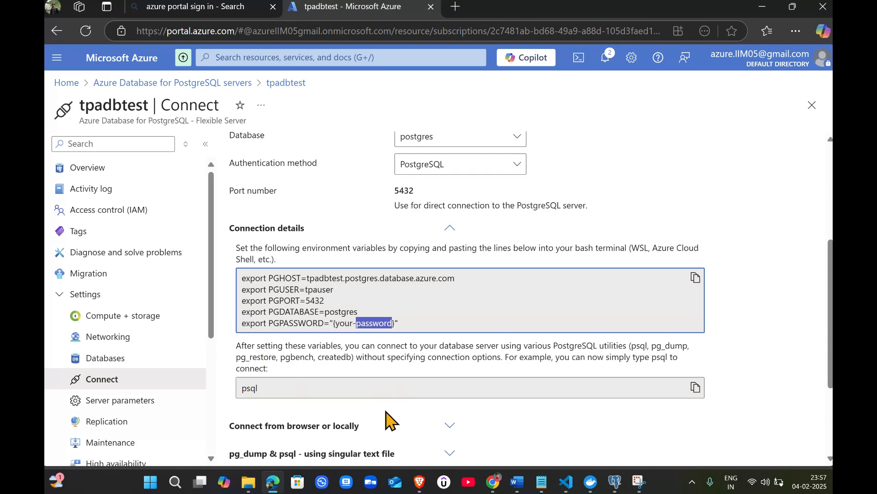
scroll(416, 345, down, 2)
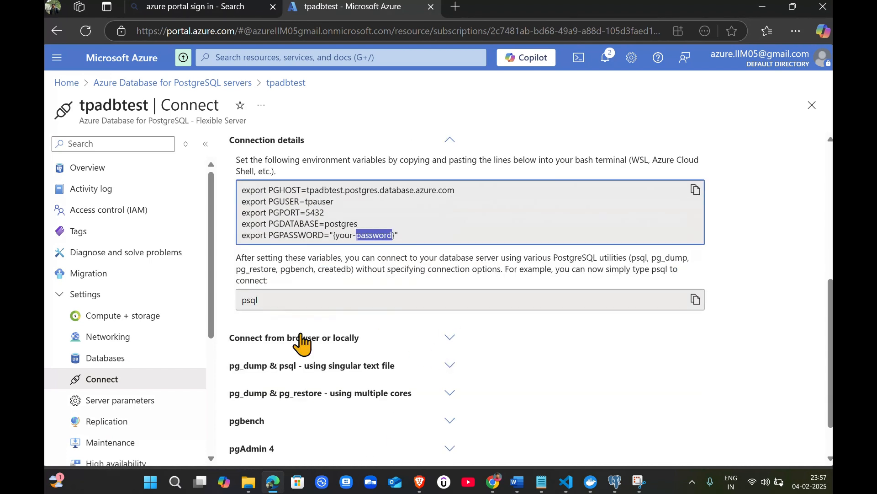
scroll(499, 384, up, 2)
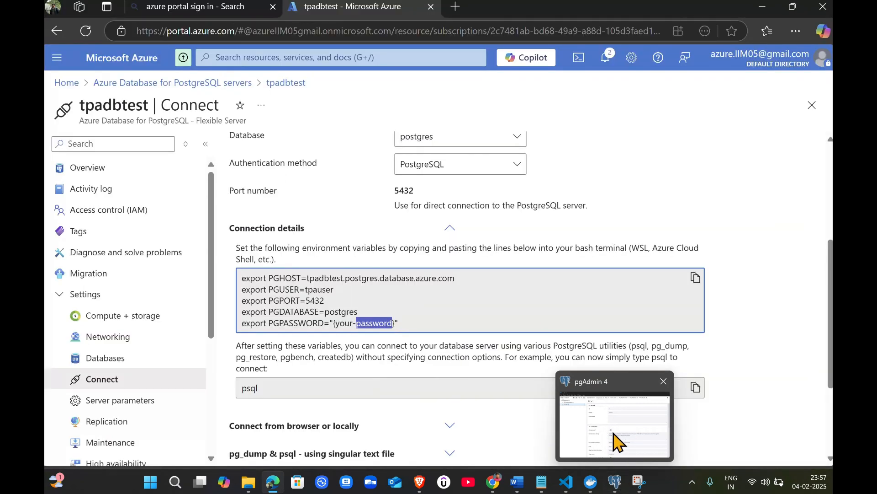
Switch to pgAdmin 4, start registering a new server named db-test, and open its connection settings
click(619, 439)
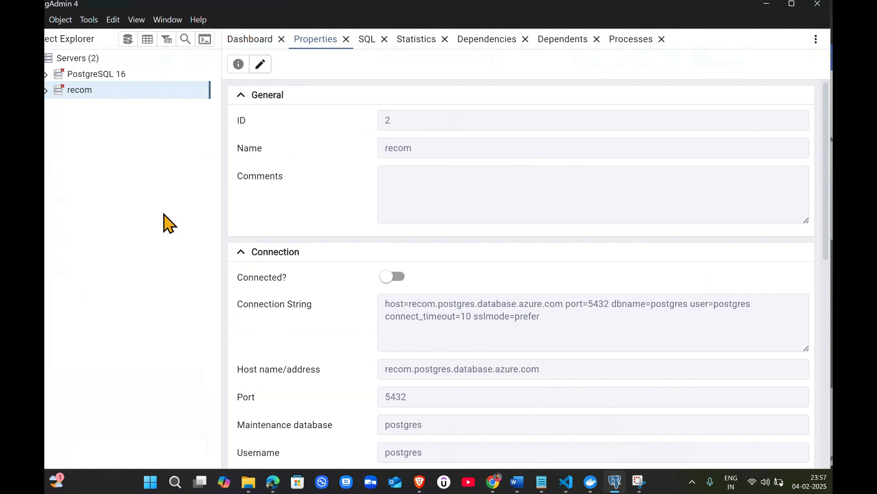
click(142, 69)
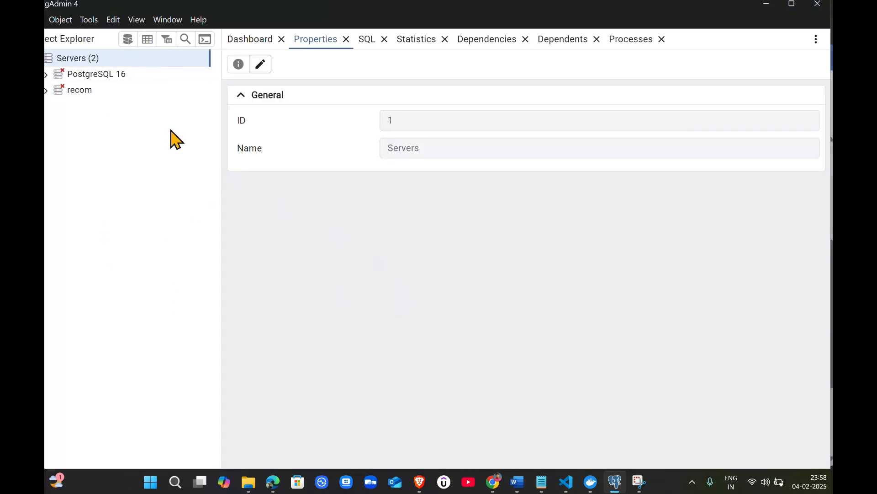
click(264, 45)
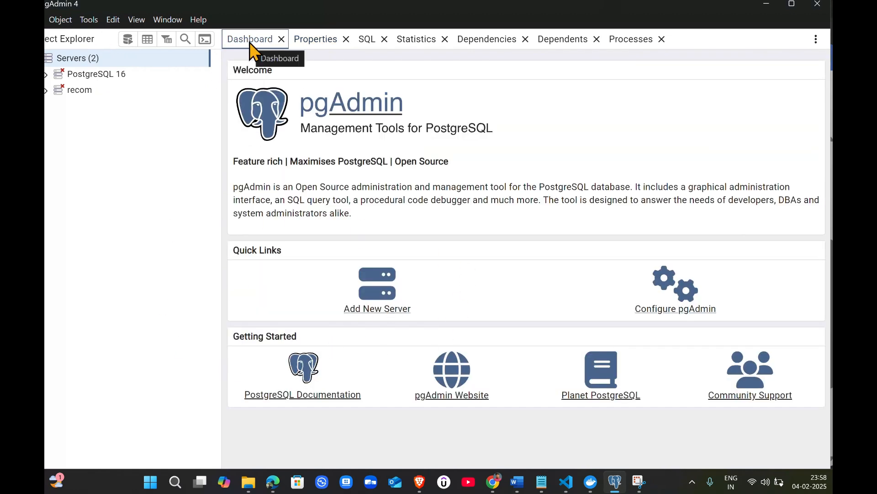
click(385, 313)
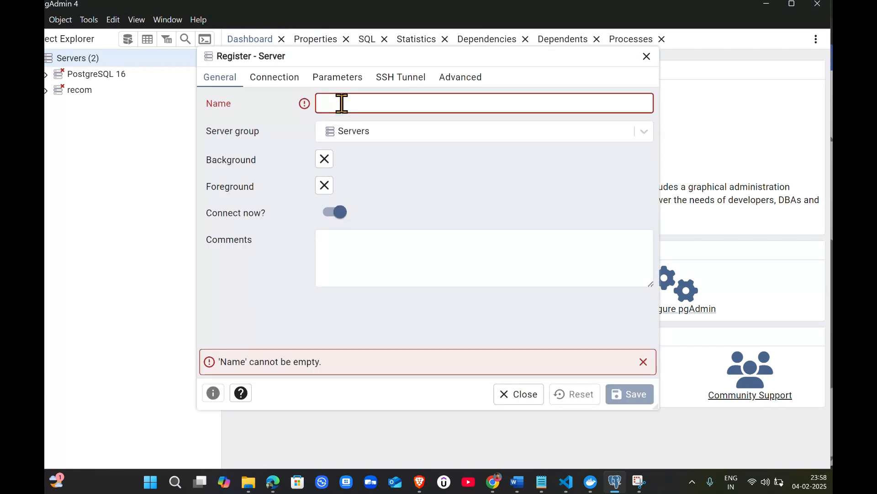
text(db-test)
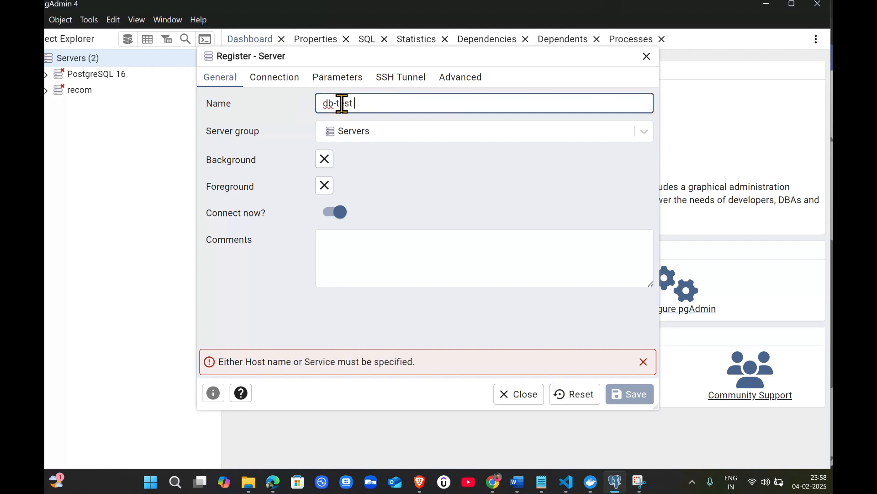
click(276, 80)
click(353, 103)
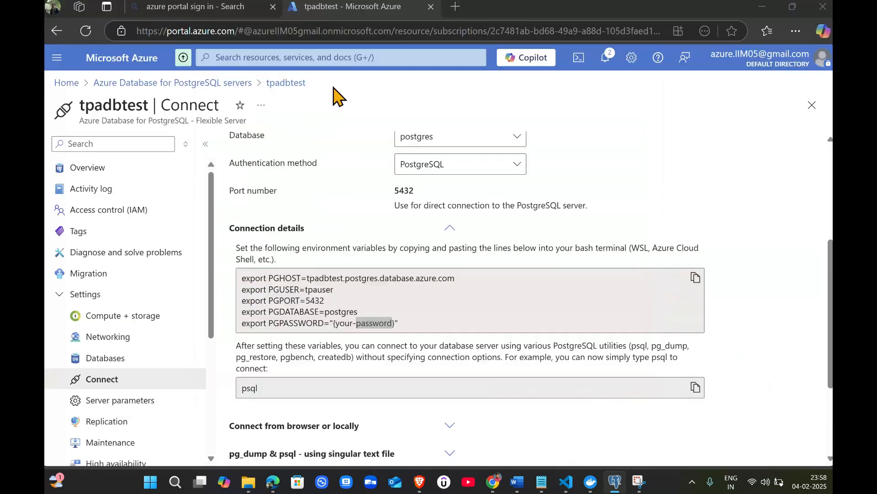
Copy the server host name from the Azure connection details into the new server's Host name/address field
key(alt+Tab)
click(389, 285)
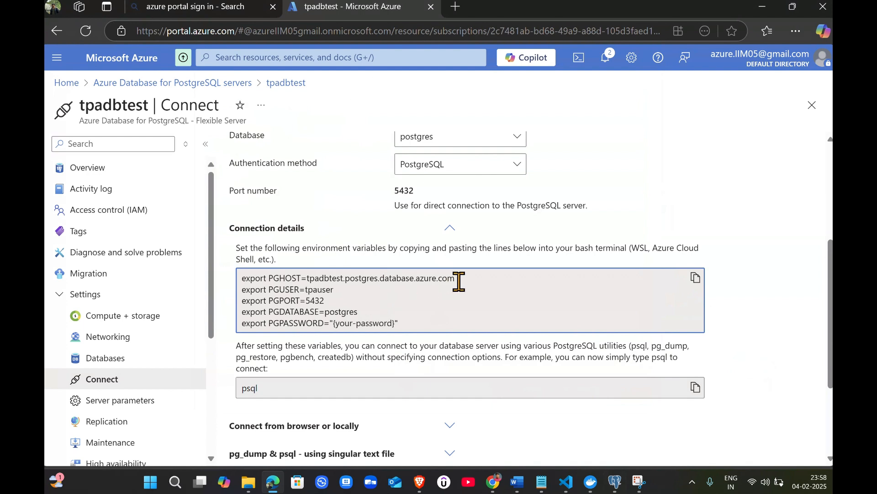
drag(459, 282, 311, 273)
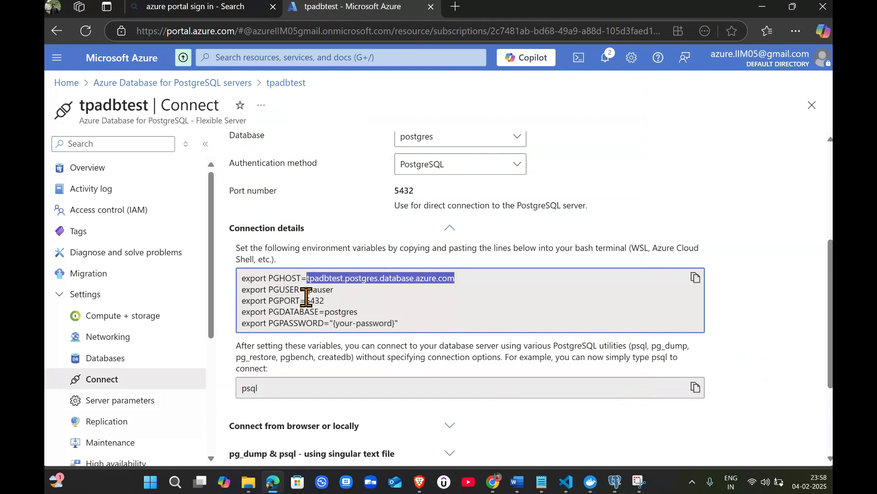
key(alt+Tab)
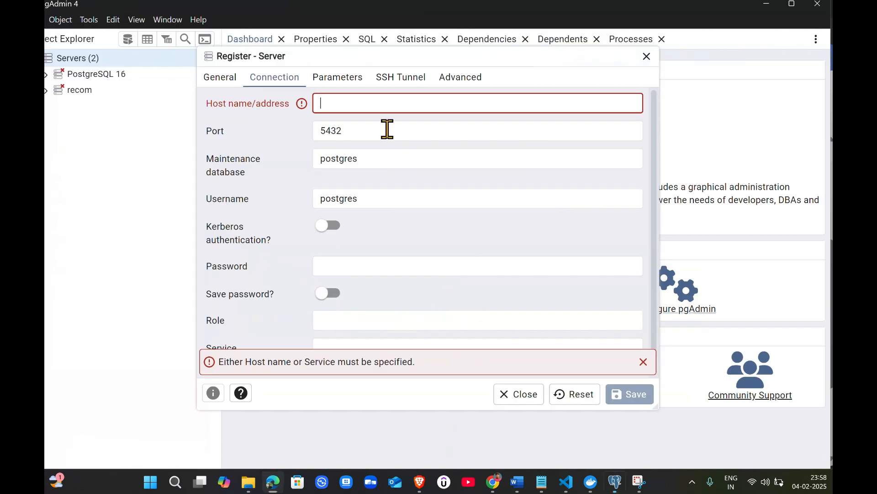
click(384, 97)
text(tpadbtest.postgres.database.azure.com)
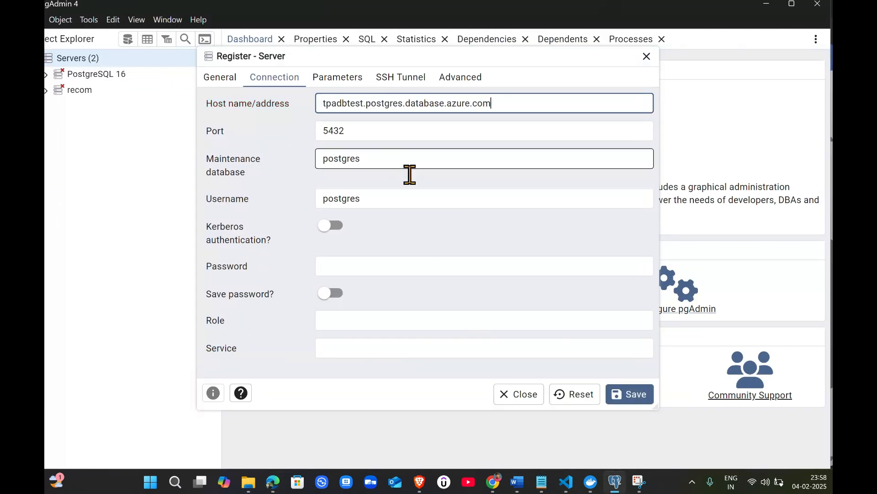
Check the port and admin user in the Azure connection details, then set the pgAdmin username to tpauser
key(alt+Tab)
click(320, 308)
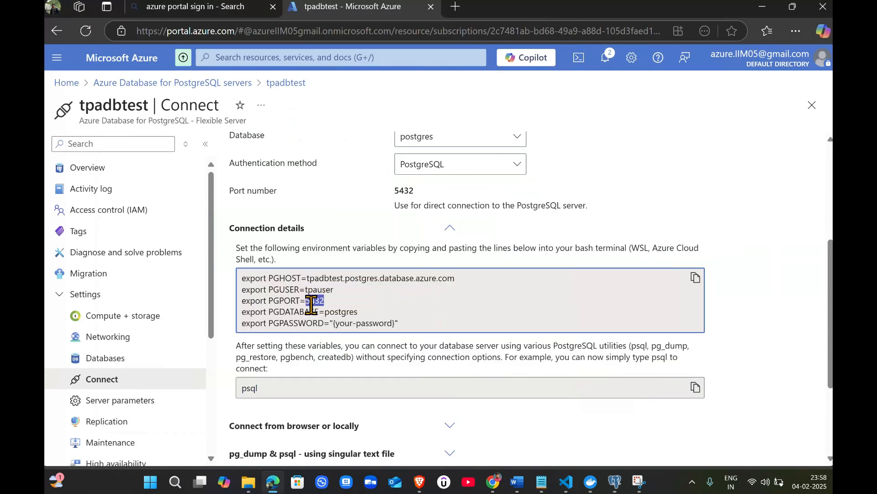
key(alt+Tab)
click(368, 161)
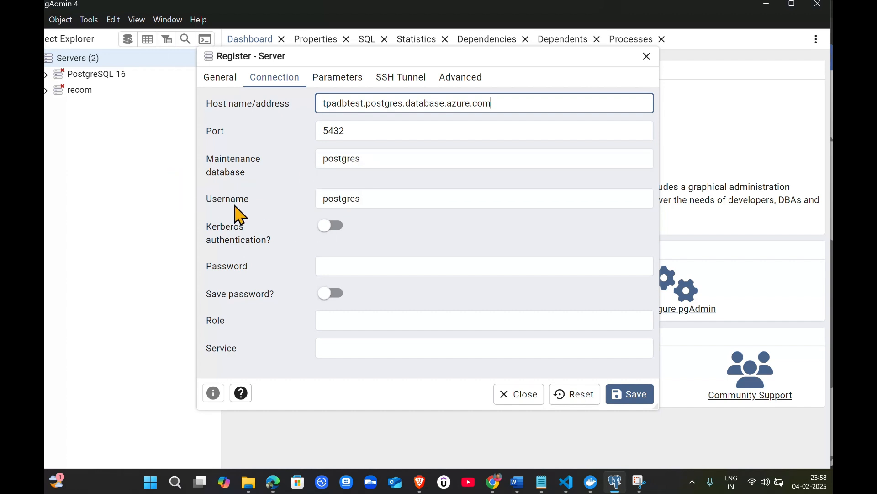
key(alt+Tab)
click(341, 323)
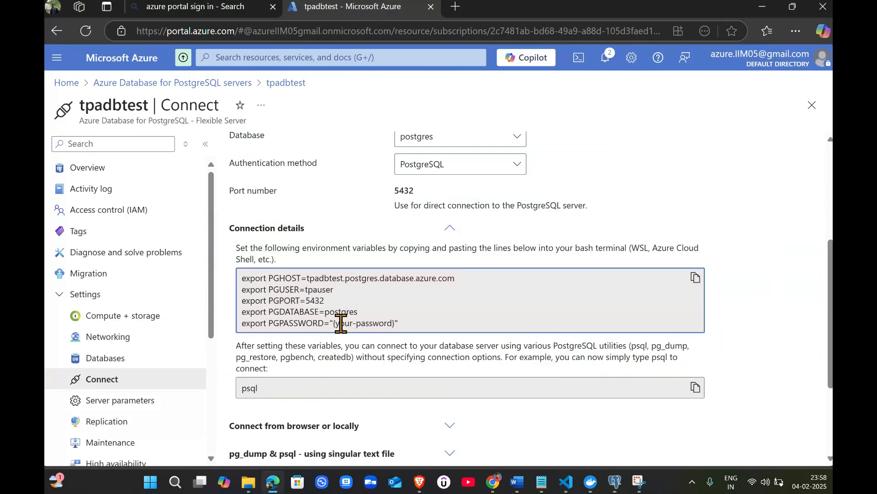
double_click(318, 289)
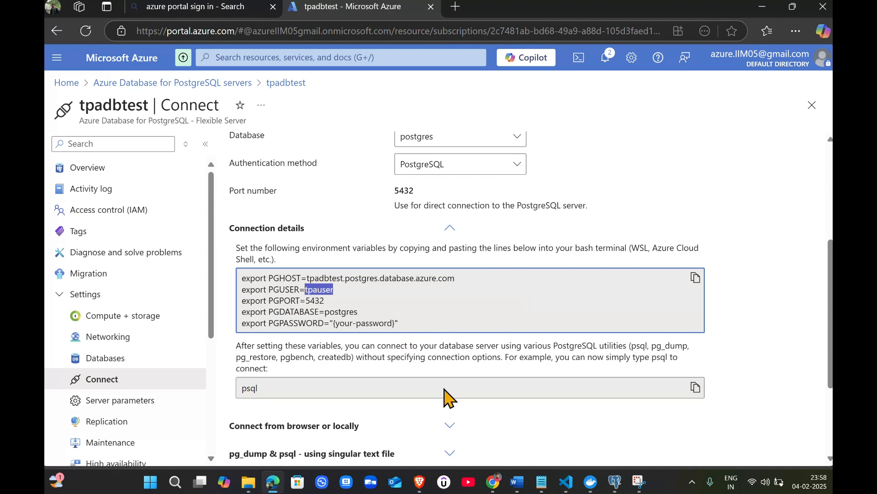
click(343, 303)
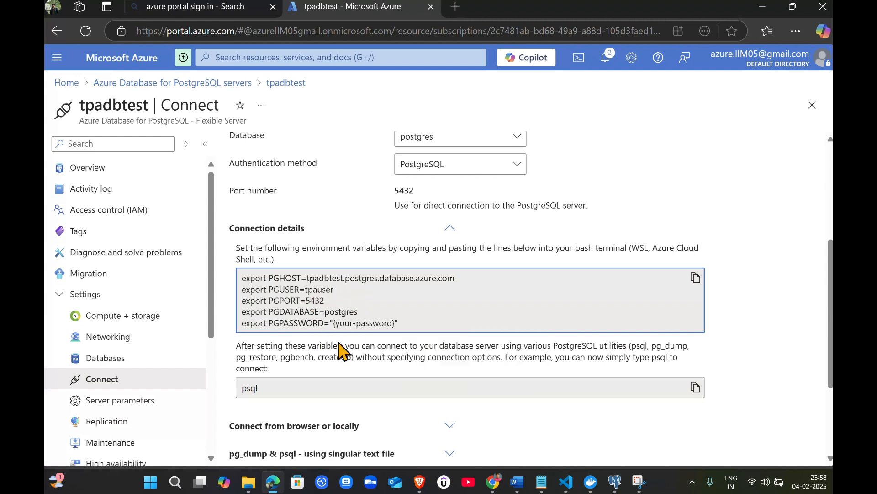
double_click(320, 290)
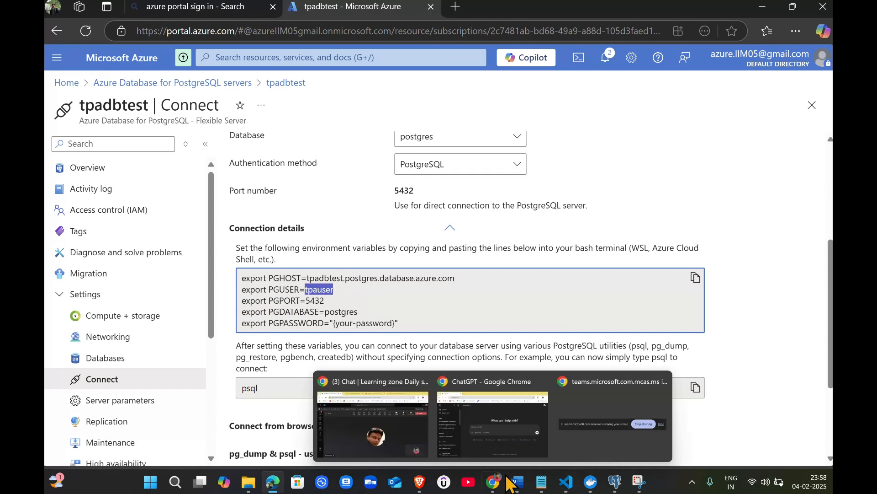
mouse_move(517, 482)
key(alt+Tab)
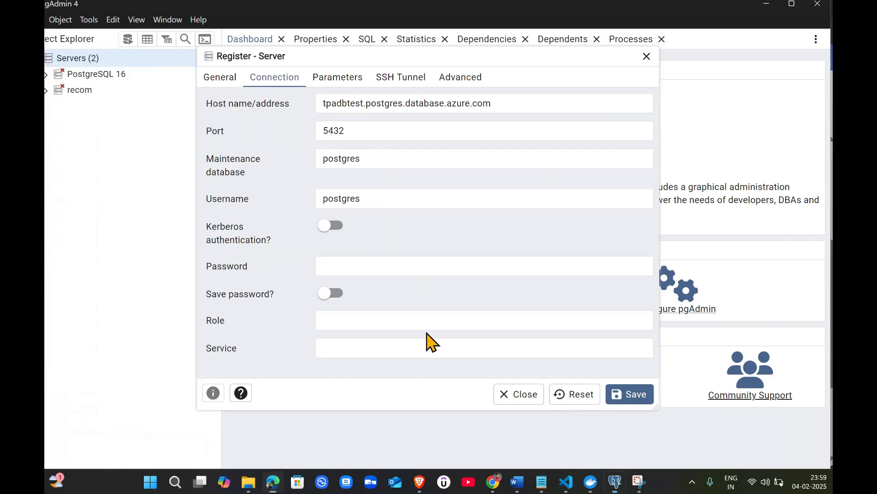
double_click(345, 198)
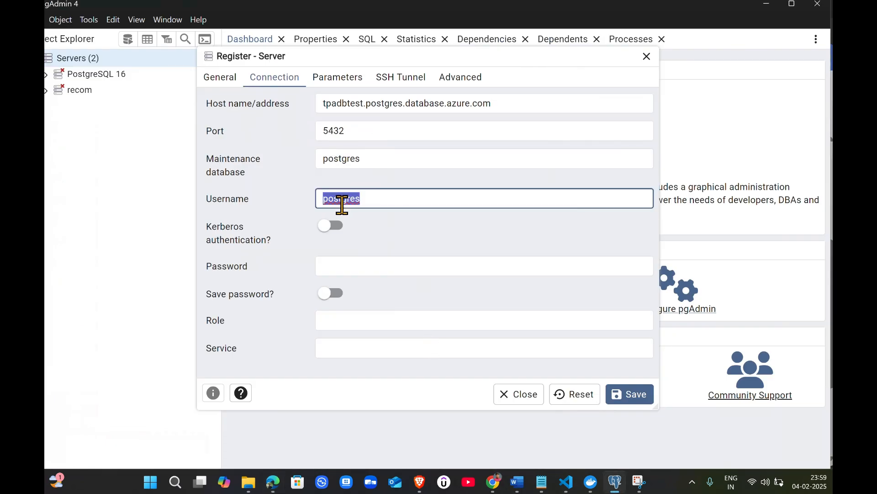
text(tpauser)
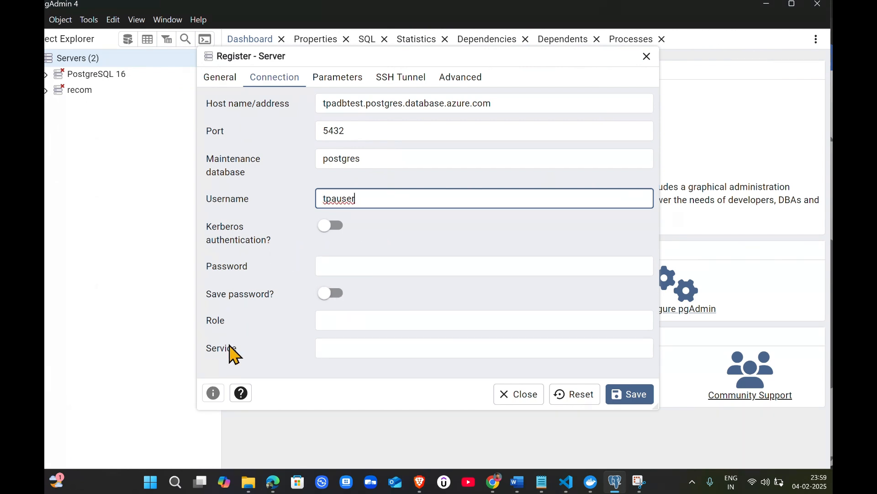
Enter the admin account password for the new server and save the db-test registration
click(367, 266)
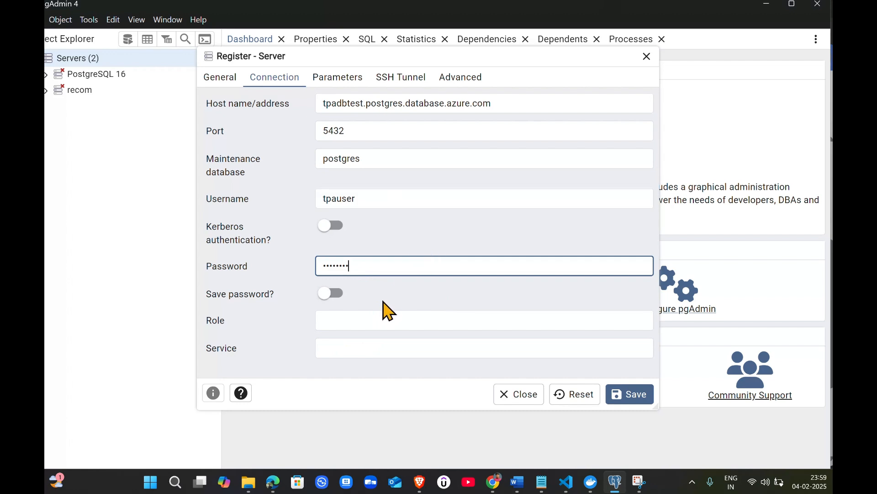
key(alt+Tab)
key(alt+Tab)
click(619, 398)
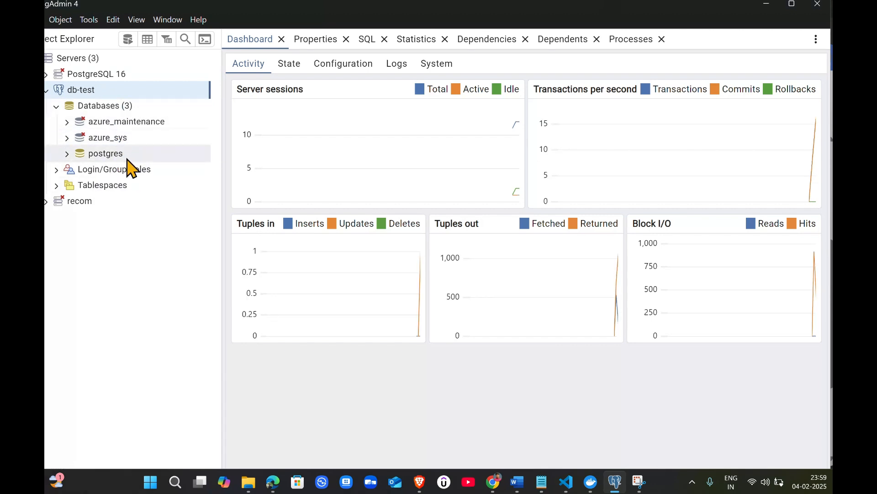
Expand the db-test postgres database down through Schemas and public to its Tables node
click(66, 155)
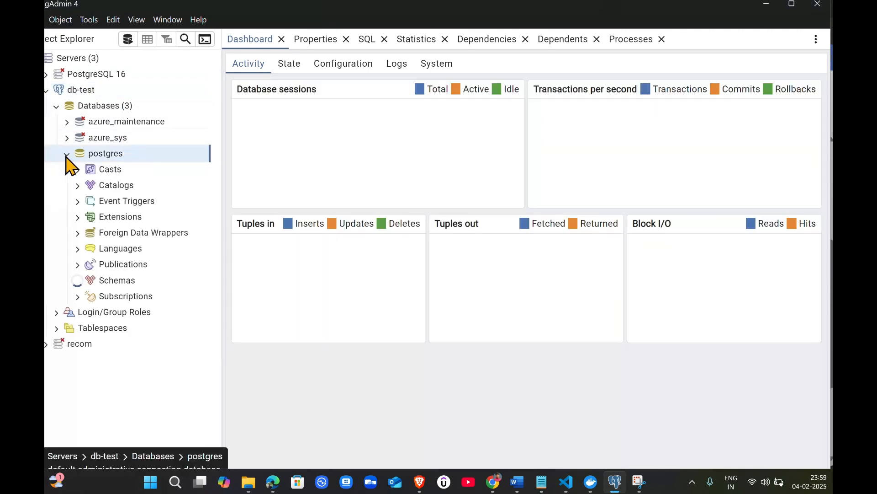
double_click(133, 282)
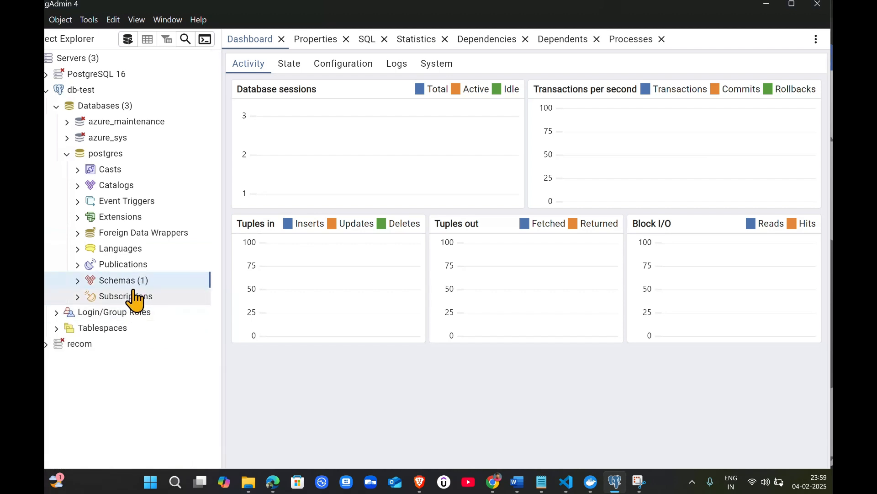
click(77, 281)
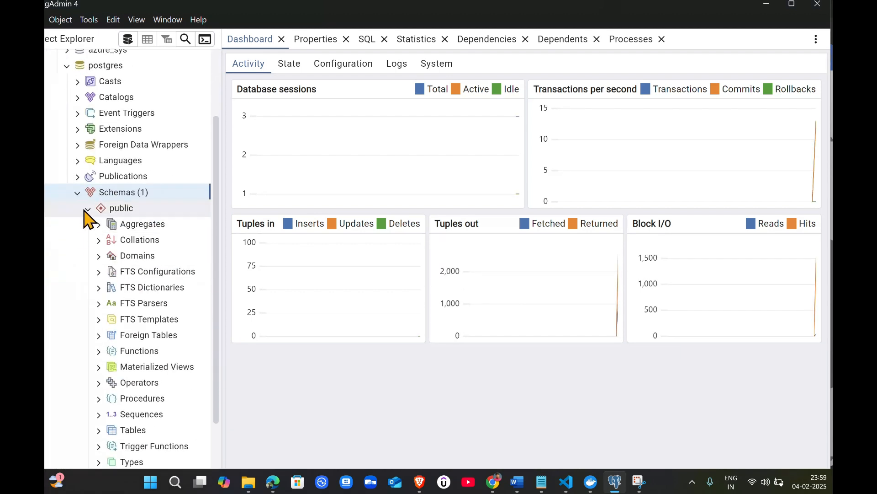
scroll(128, 280, down, 3)
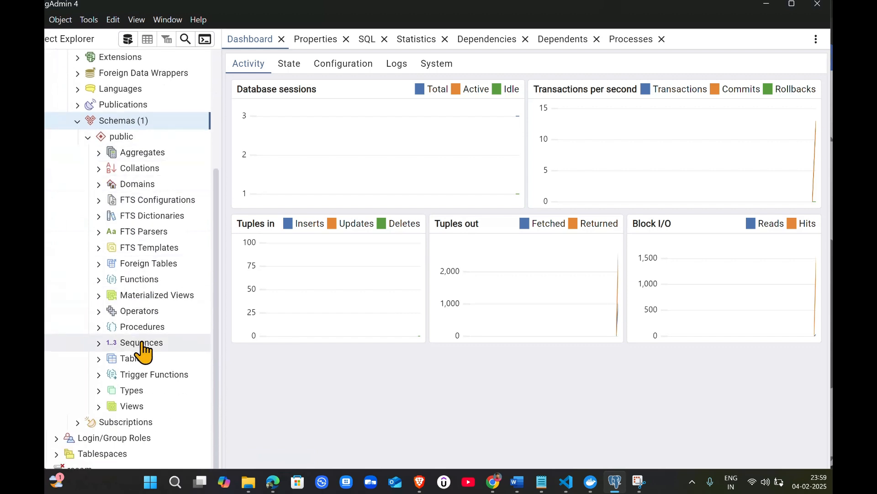
click(104, 363)
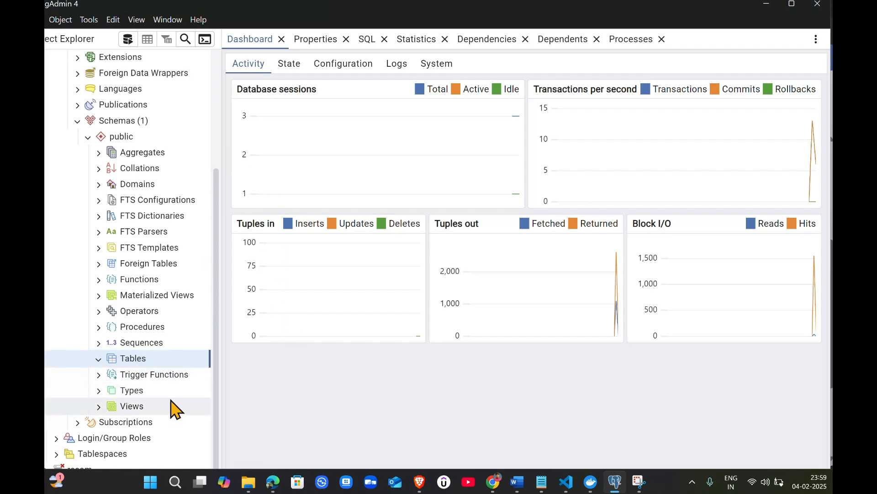
Open the Query Tool on the Tables node of the postgres database
right_click(158, 358)
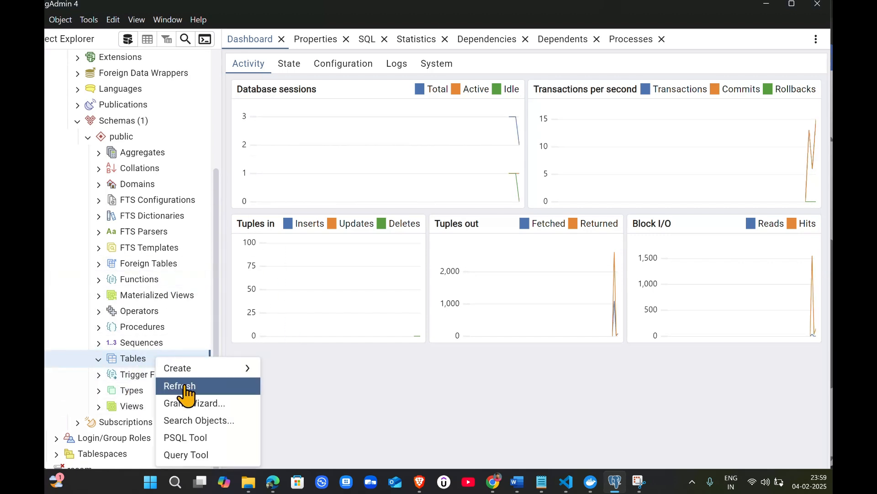
click(375, 432)
right_click(180, 357)
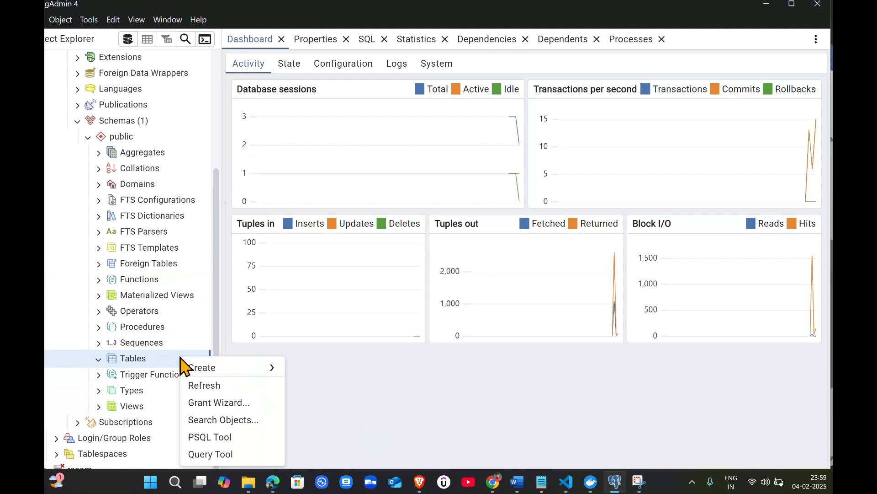
click(228, 454)
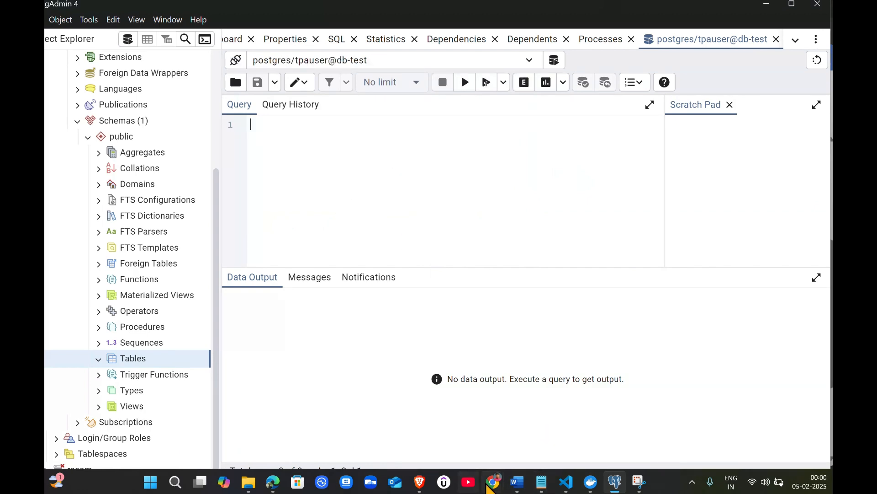
Switch to the Brave browser window and open a new tab
mouse_move(493, 482)
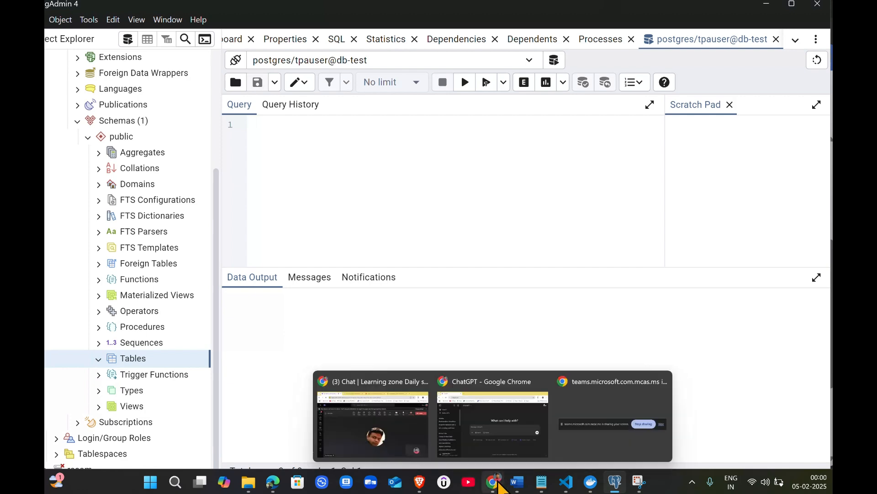
mouse_move(419, 482)
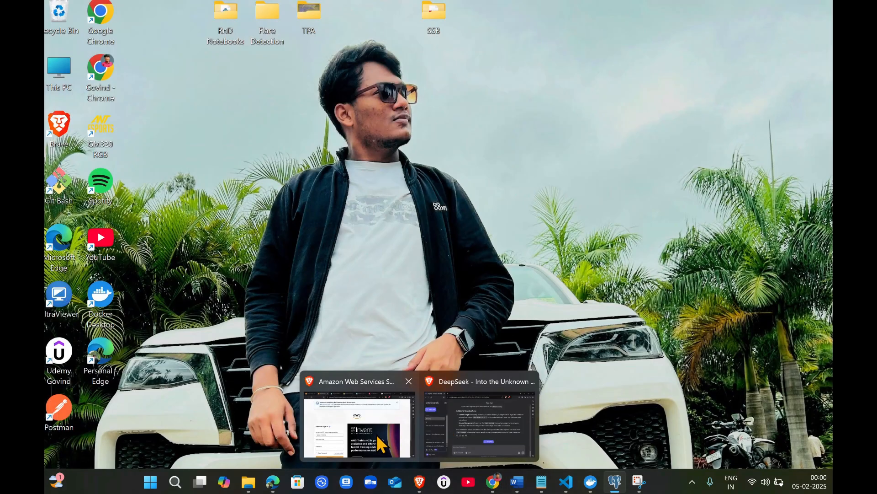
click(427, 440)
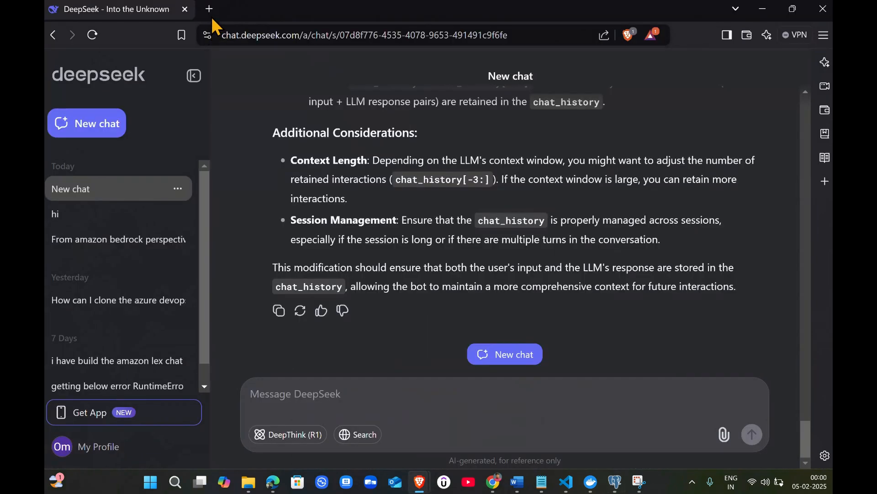
key(ctrl+t)
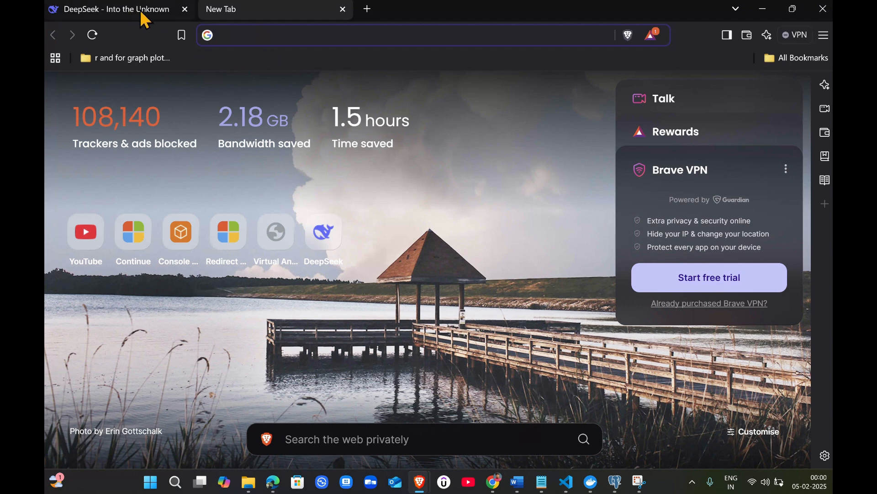
Search the web for "create simple table in postgres"
click(255, 40)
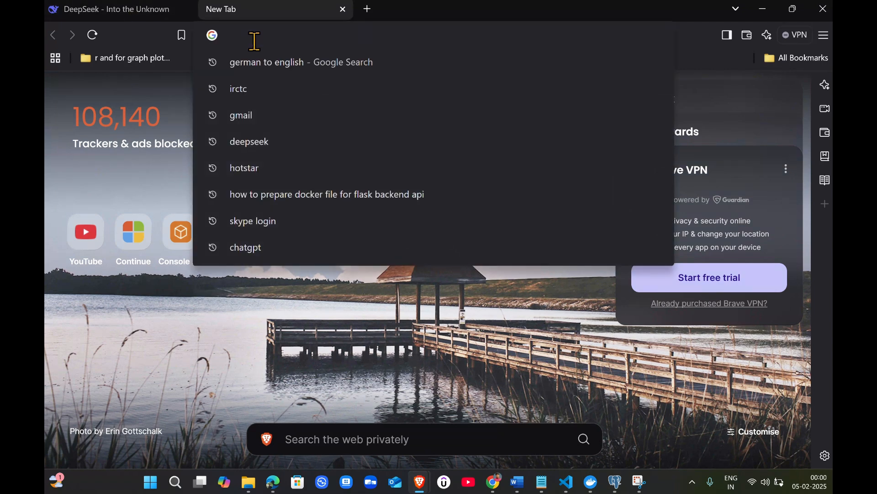
text(simpel)
key(BackSpace)
key(BackSpace)
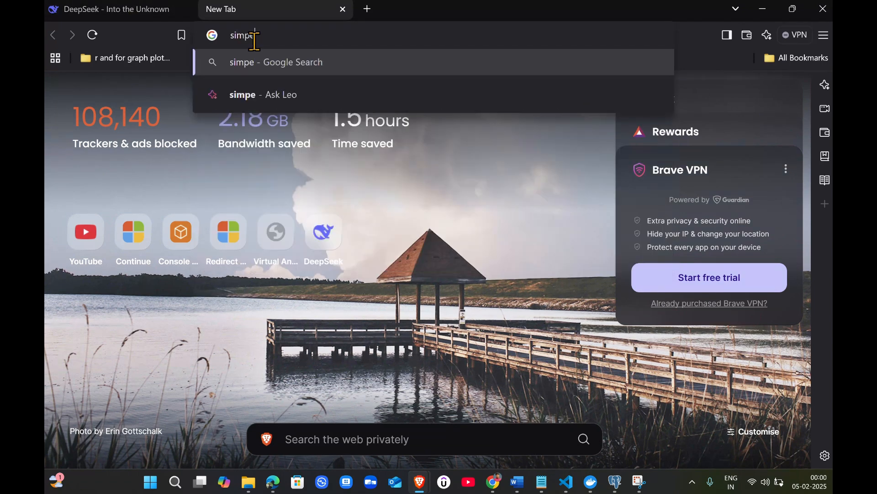
text(le table cf)
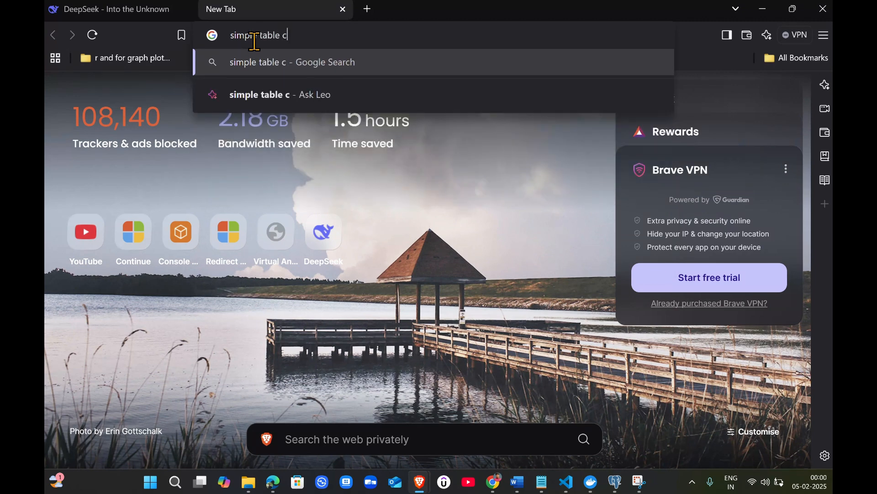
key(BackSpace)
text(heat)
key(BackSpace)
key(BackSpace)
key(BackSpace)
key(BackSpace)
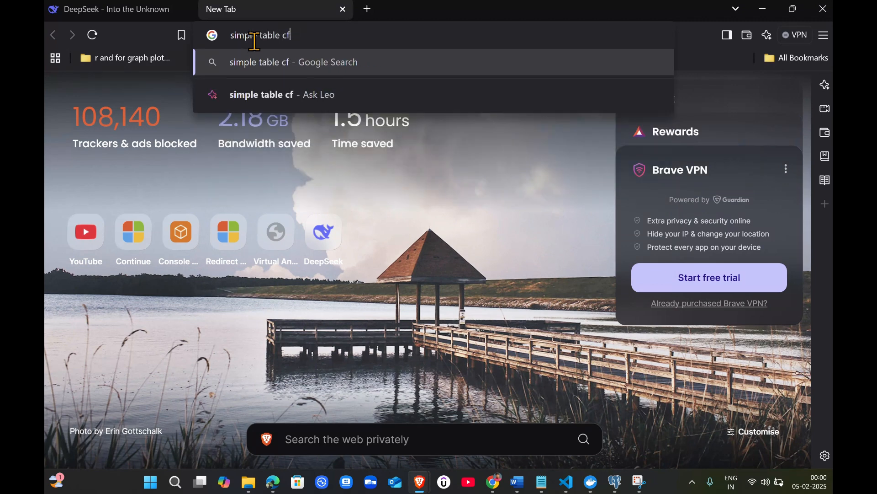
text(reation i)
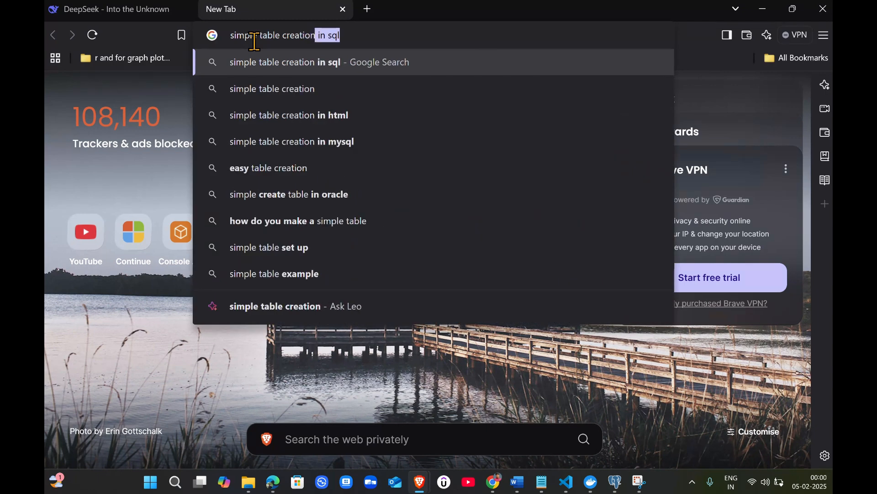
text(n pd)
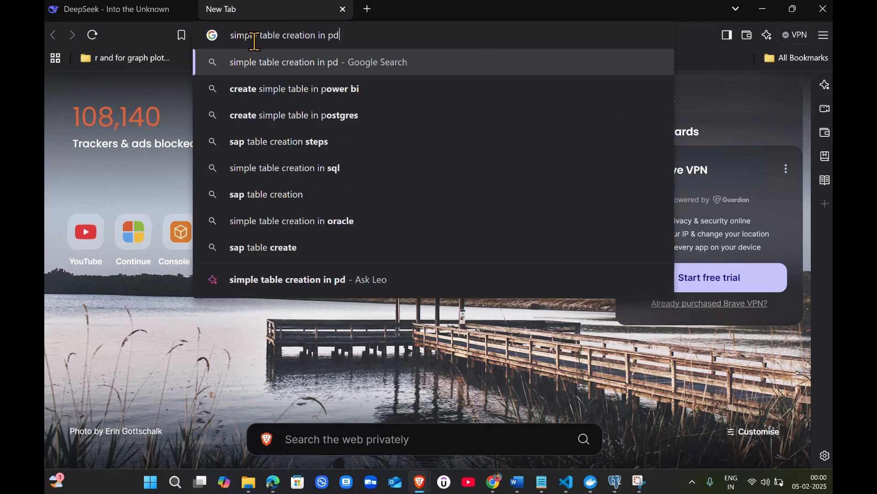
key(BackSpace)
text(os)
key(Down)
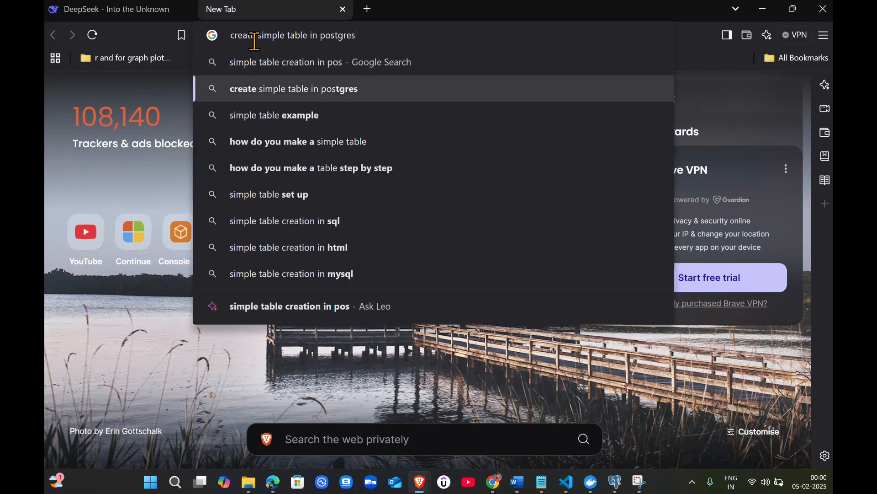
key(Return)
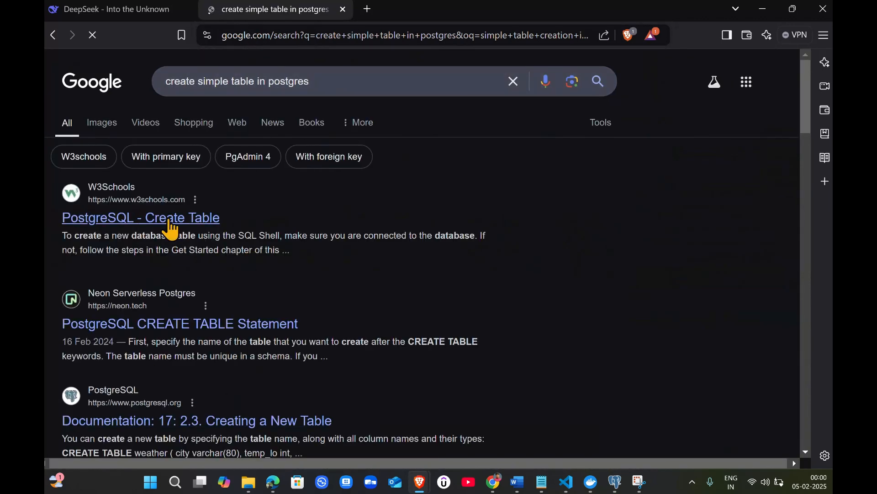
Open the W3Schools PostgreSQL Create Table page and copy its CREATE TABLE cars statement
click(171, 226)
scroll(352, 361, down, 5)
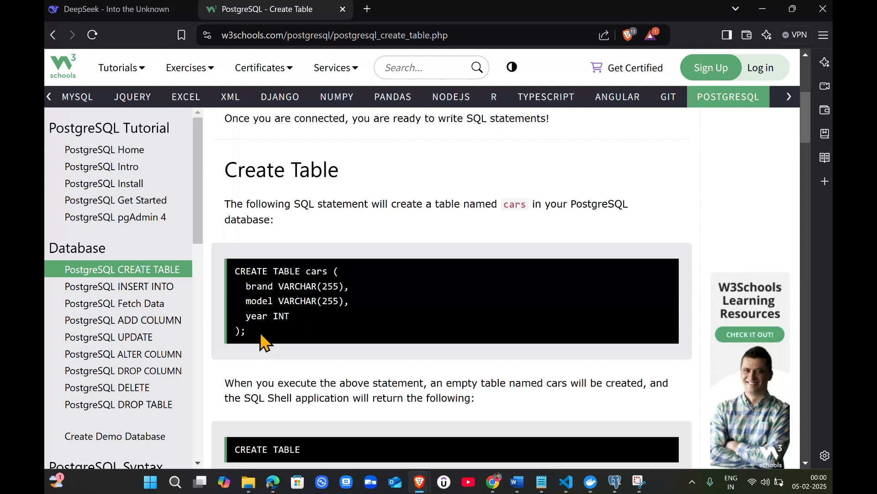
scroll(263, 342, down, 2)
scroll(304, 327, up, 2)
drag(247, 333, 229, 282)
key(ctrl+c)
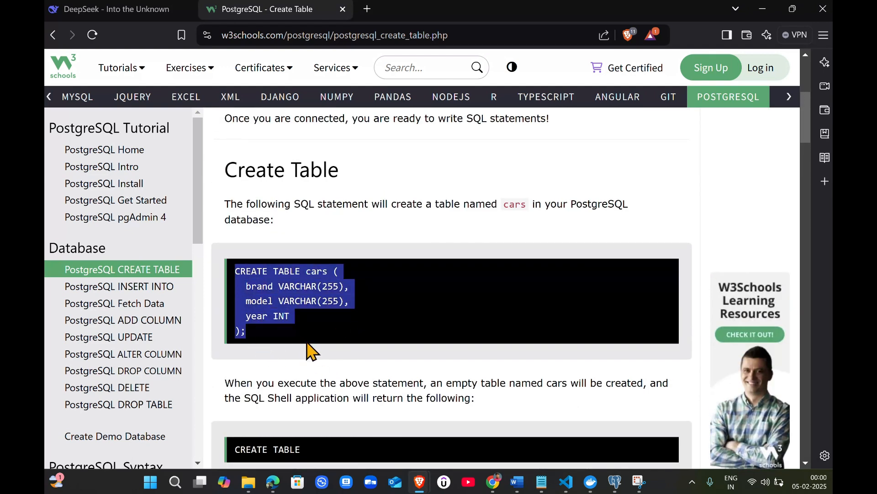
Paste the CREATE TABLE cars statement into the Query Tool and execute it
key(alt+Tab)
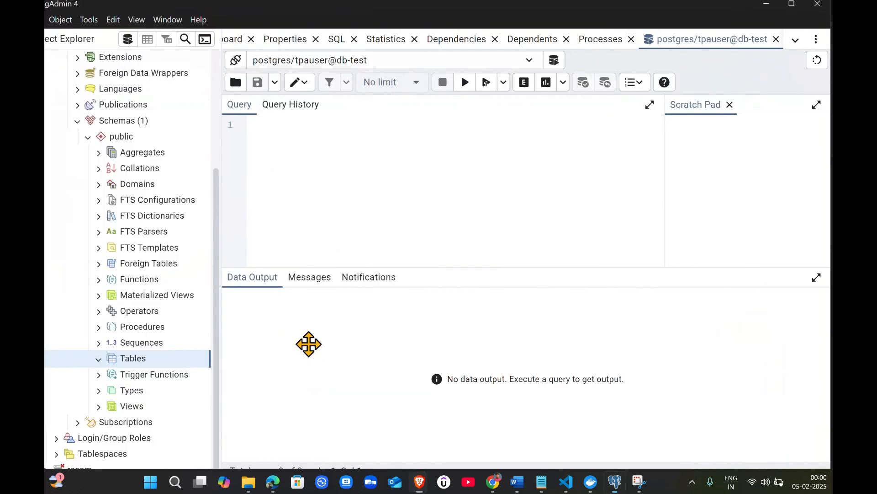
key(ctrl+v)
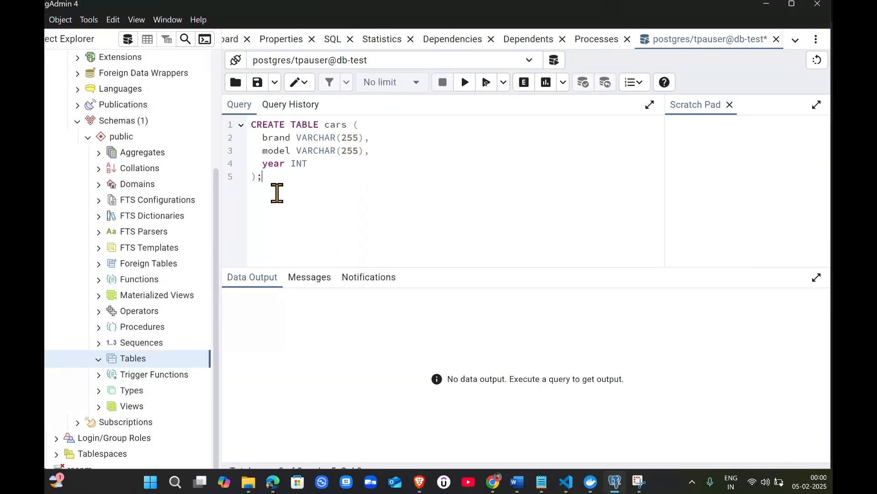
key(ctrl+a)
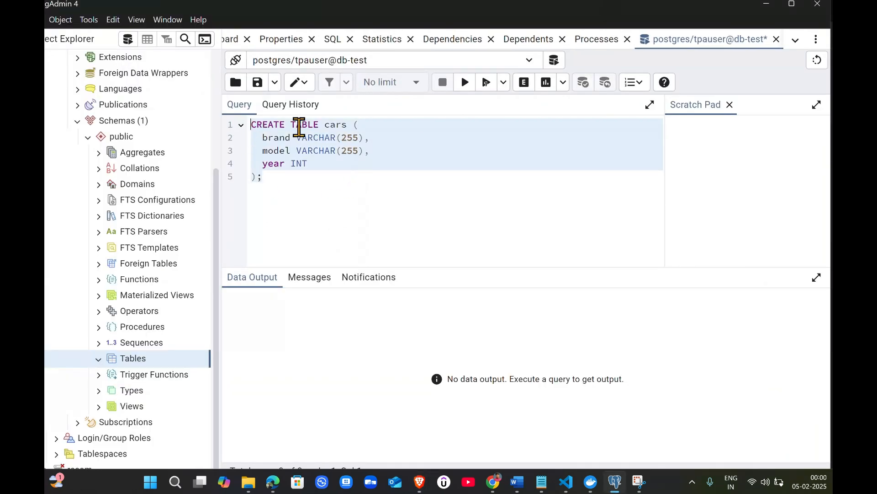
click(465, 82)
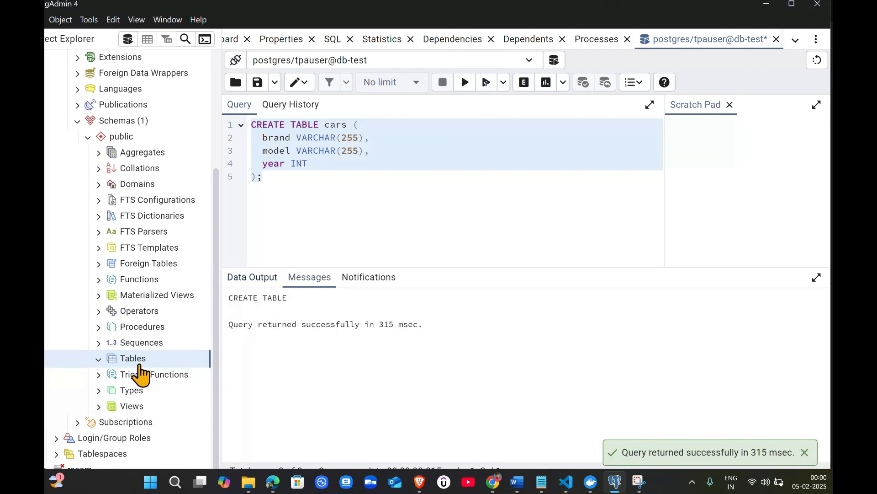
Refresh the Tables node and expand the new cars table
scroll(151, 180, up, 1)
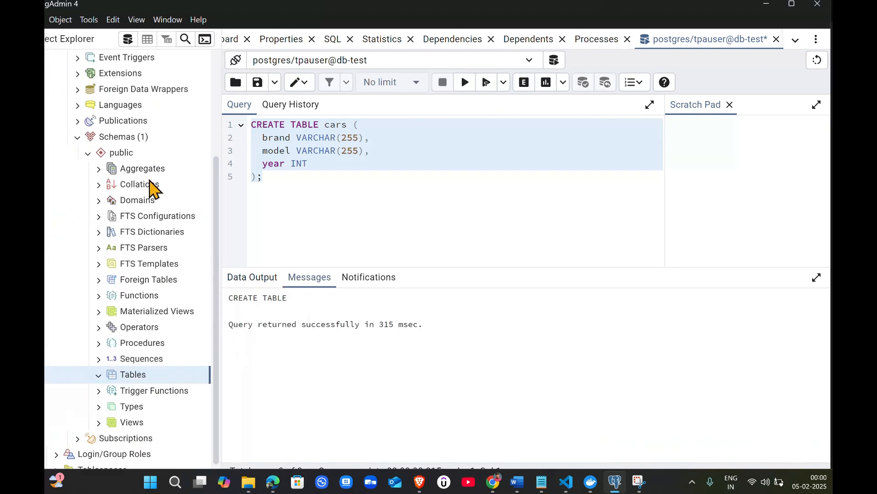
scroll(153, 274, down, 1)
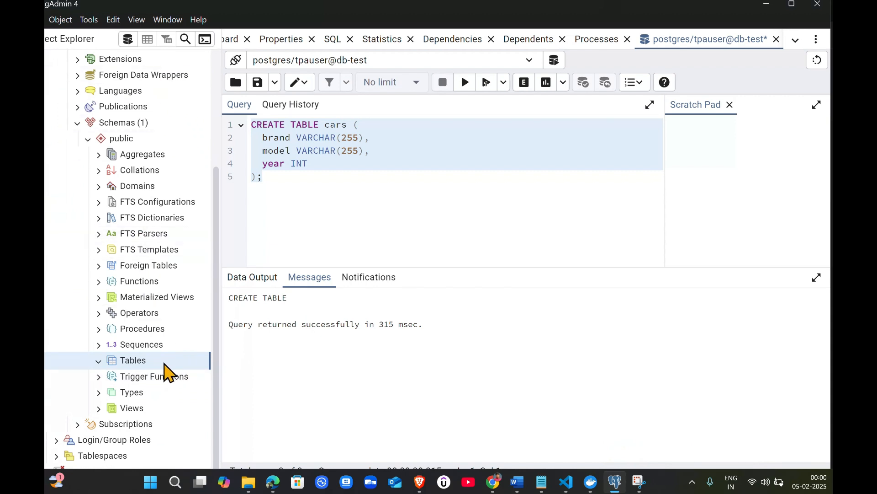
right_click(165, 362)
click(194, 386)
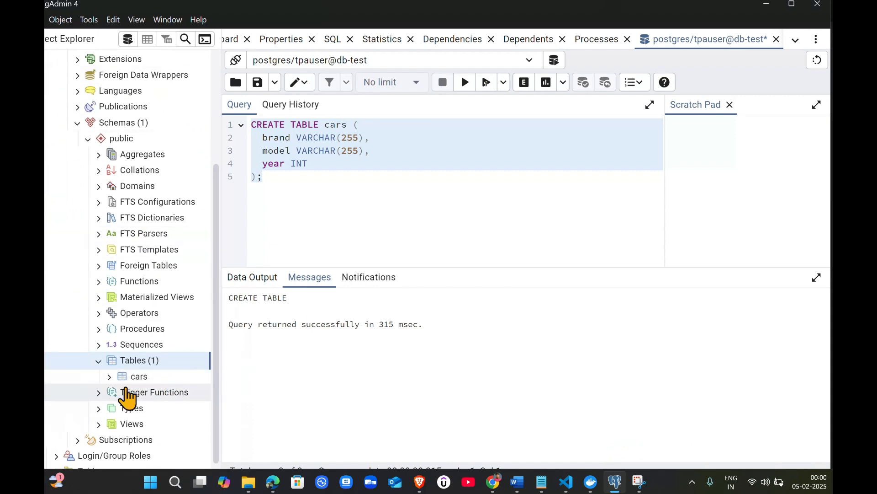
click(114, 378)
Write "select * from cars;" below the statement and execute just that line
click(410, 195)
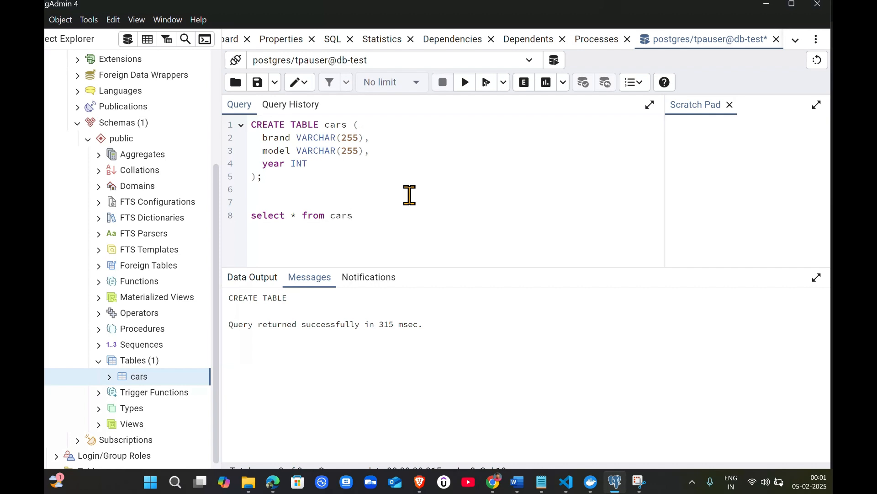
drag(360, 215, 251, 216)
click(466, 83)
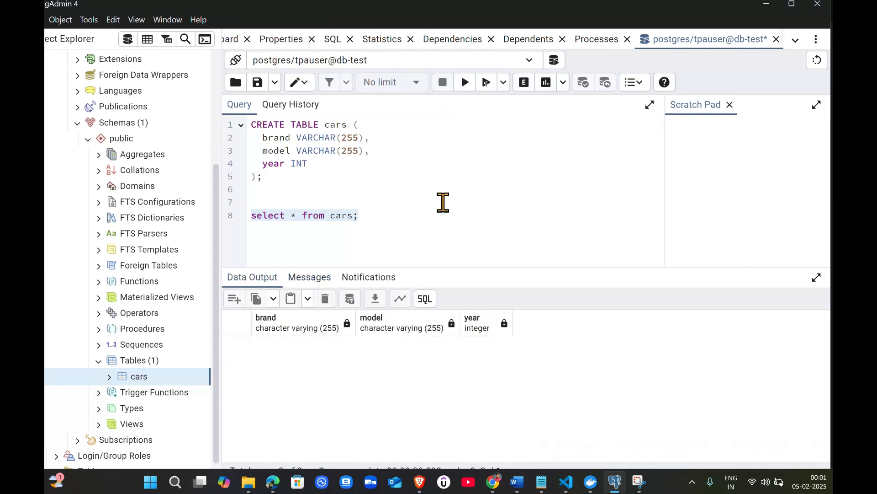
click(431, 215)
Switch back to the W3Schools page and read the explanation of the CREATE TABLE statement
key(alt+Tab)
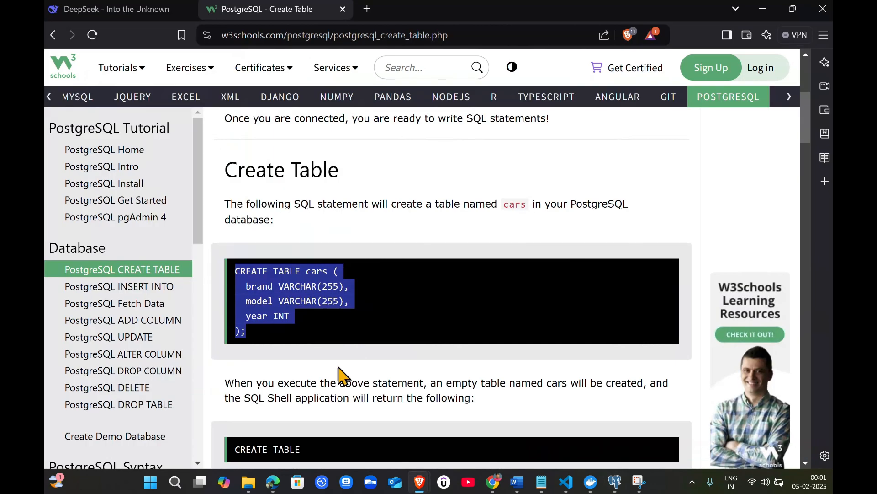
scroll(343, 372, down, 5)
scroll(420, 316, down, 10)
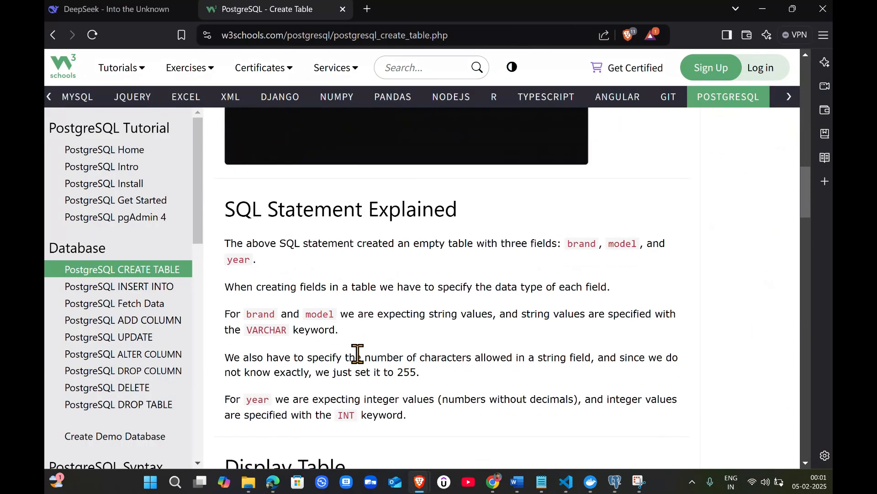
Scroll through the rest of the CREATE TABLE lesson and open the INSERT INTO lesson
scroll(386, 315, down, 10)
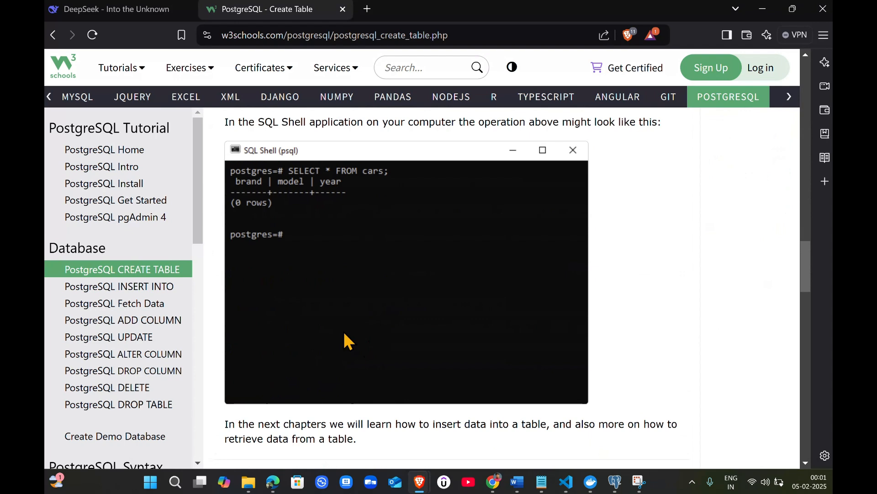
scroll(406, 340, down, 5)
scroll(457, 386, up, 11)
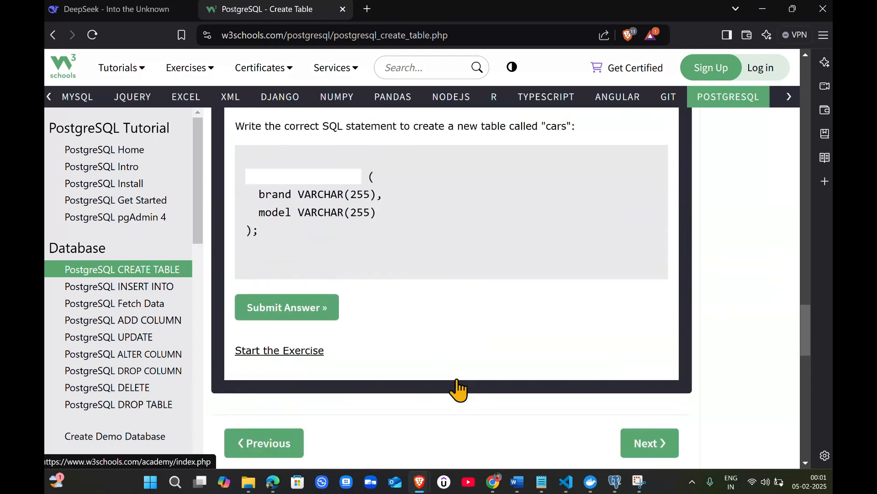
scroll(475, 379, down, 3)
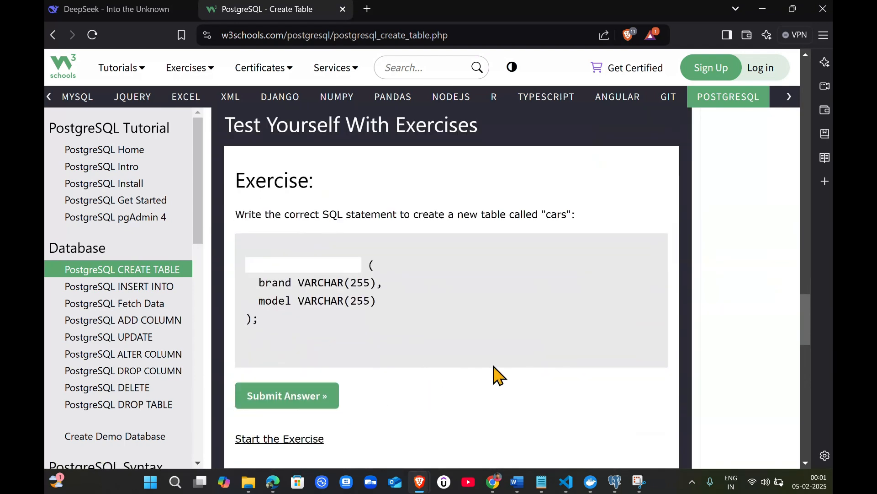
click(133, 287)
scroll(462, 415, down, 2)
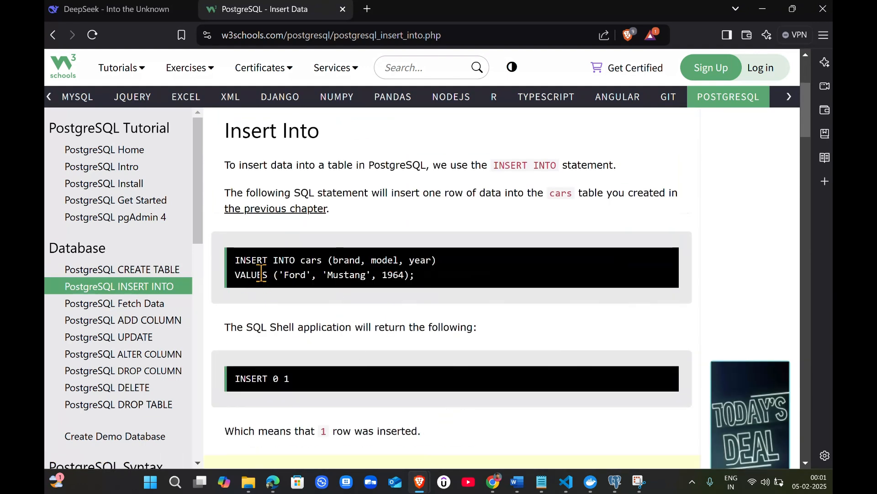
Copy the INSERT INTO cars statement for the Ford Mustang 1964 row and paste it below the select query
drag(434, 286, 231, 264)
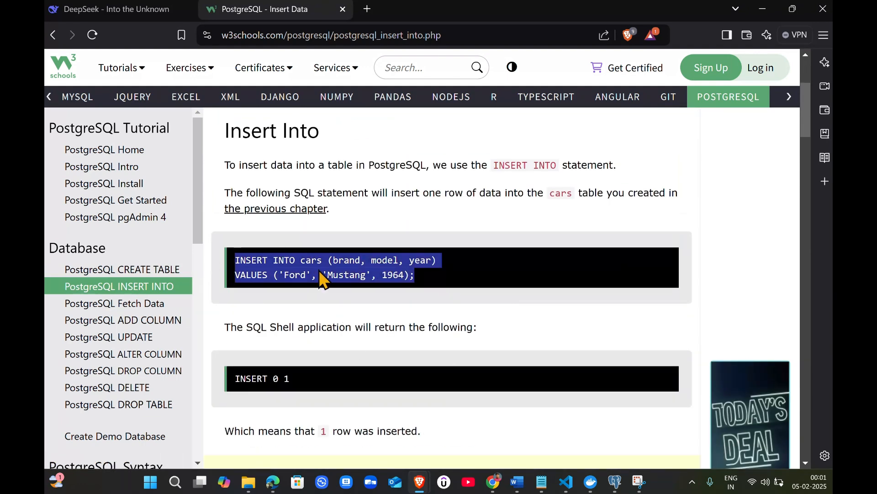
click(257, 258)
double_click(347, 261)
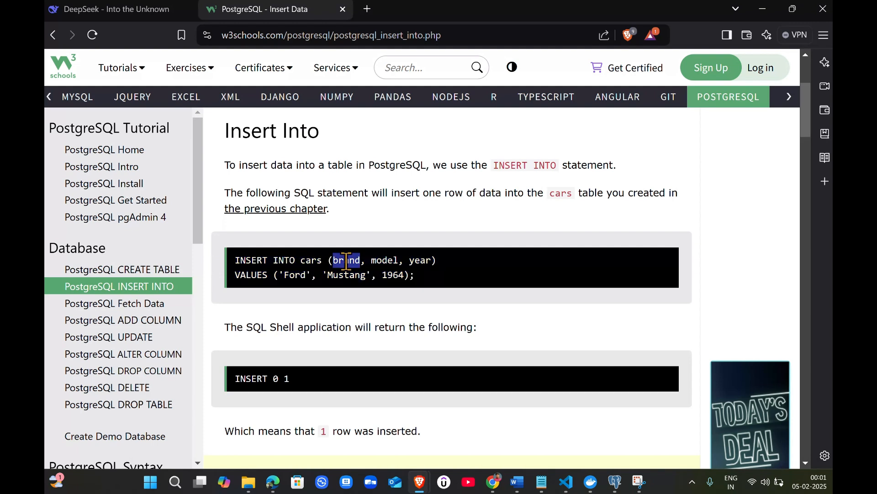
click(407, 262)
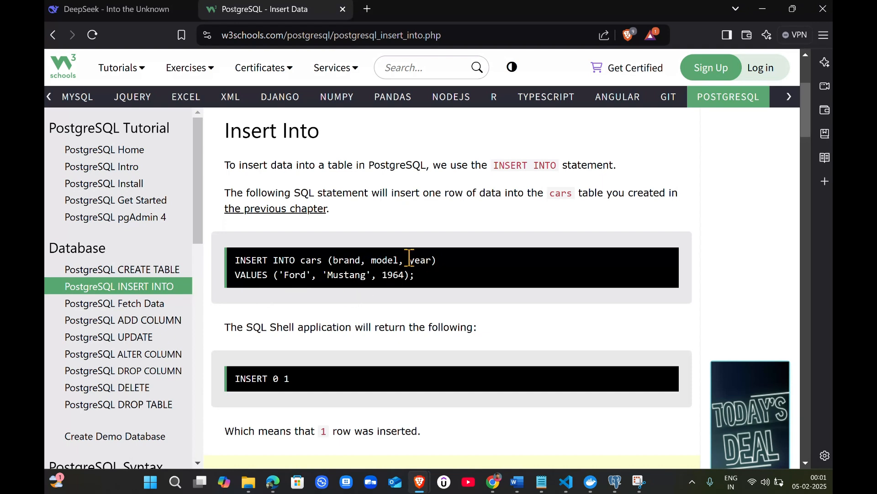
drag(415, 276, 231, 260)
key(ctrl+c)
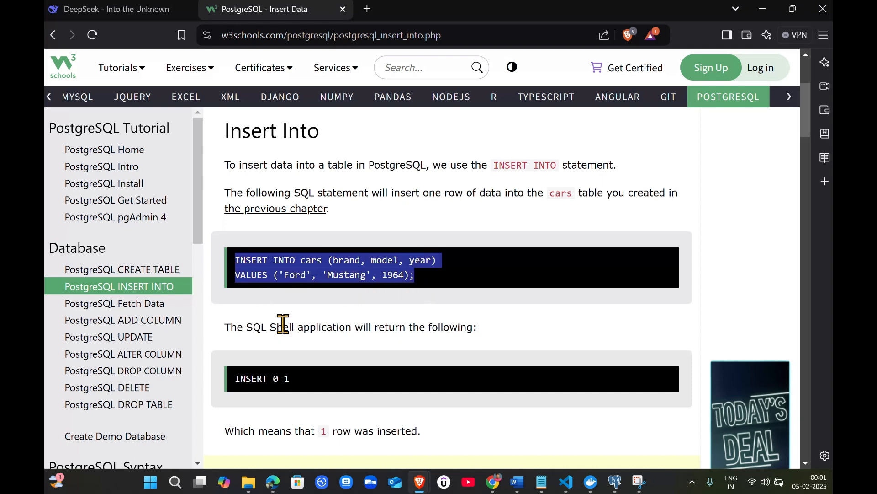
key(alt+Tab)
click(389, 249)
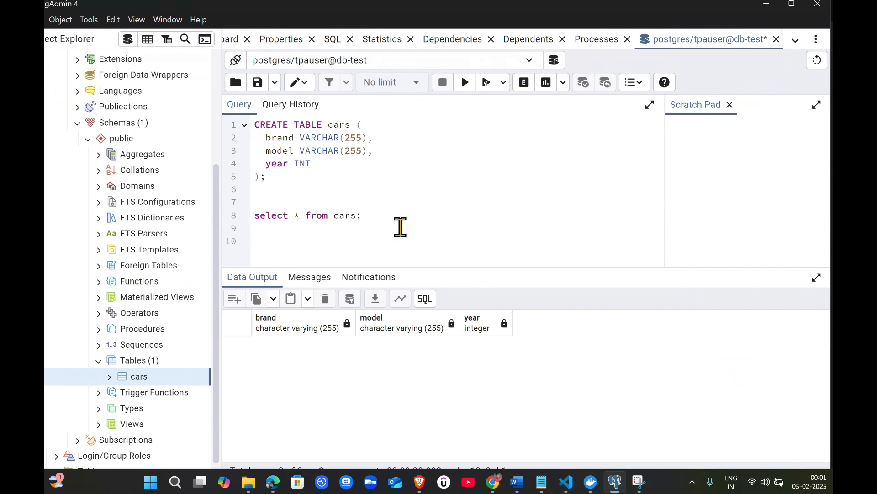
key(ctrl+v)
Execute the INSERT INTO statement to add the Ford Mustang 1964 row to cars
shift+click(257, 241)
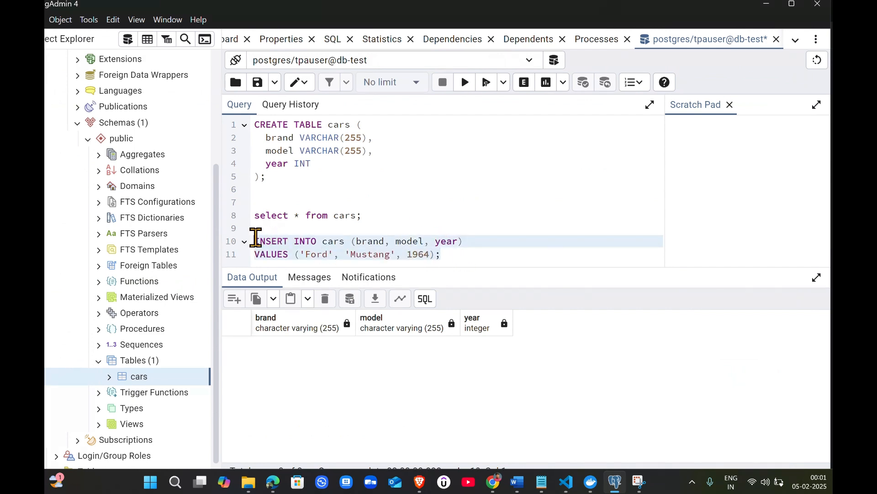
click(480, 257)
shift+click(255, 240)
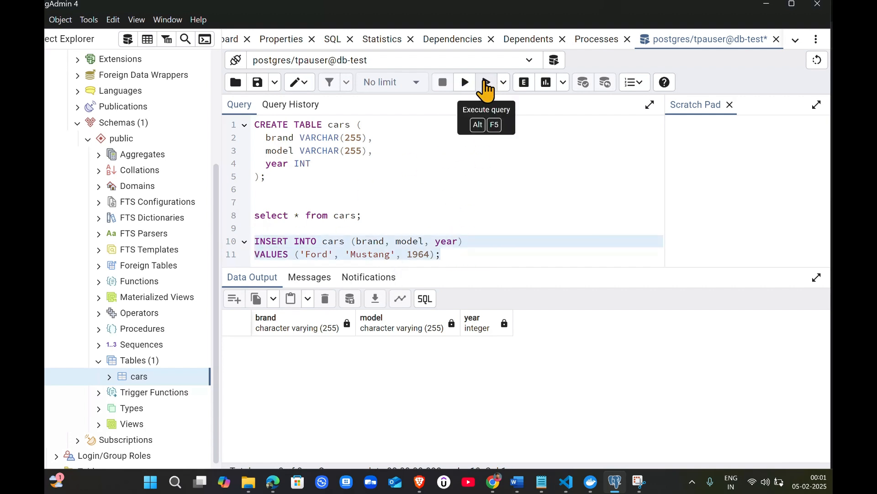
click(465, 83)
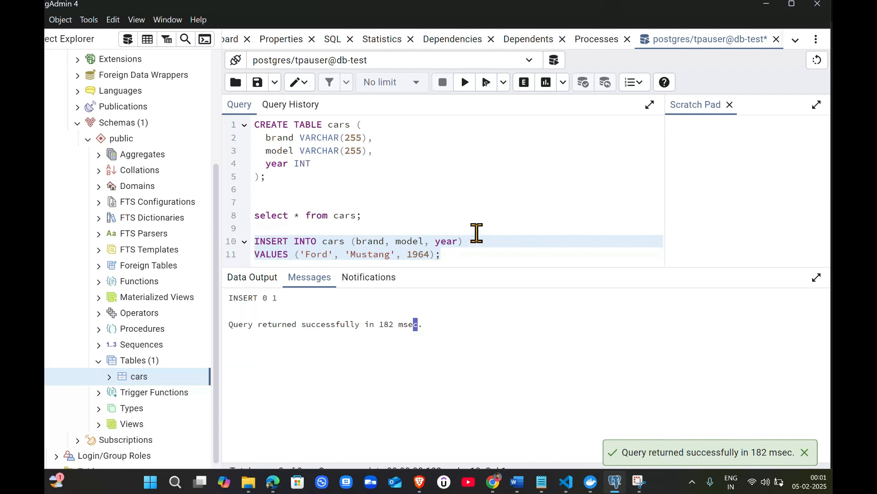
Run only the "select * from cars;" line to view the table's rows
drag(397, 217, 218, 211)
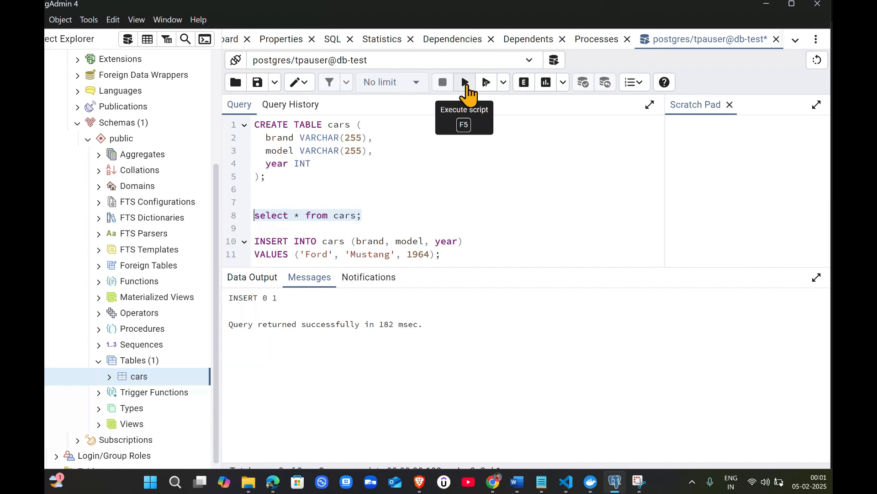
click(466, 84)
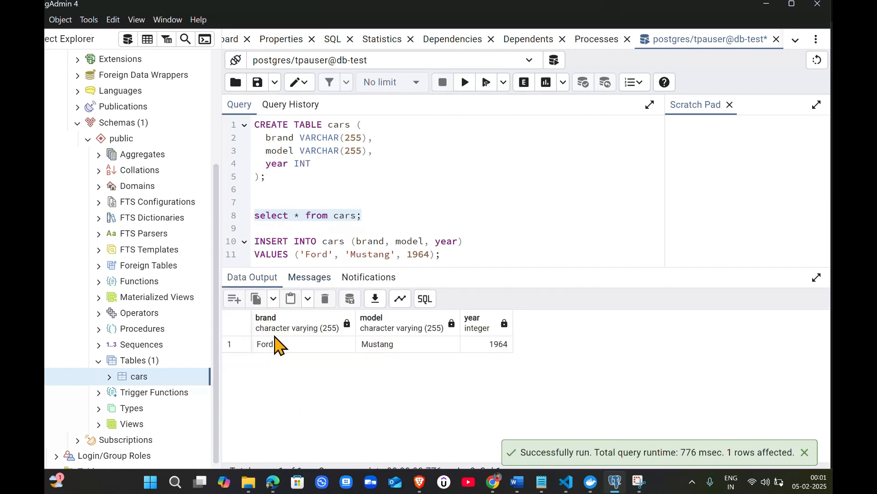
click(396, 347)
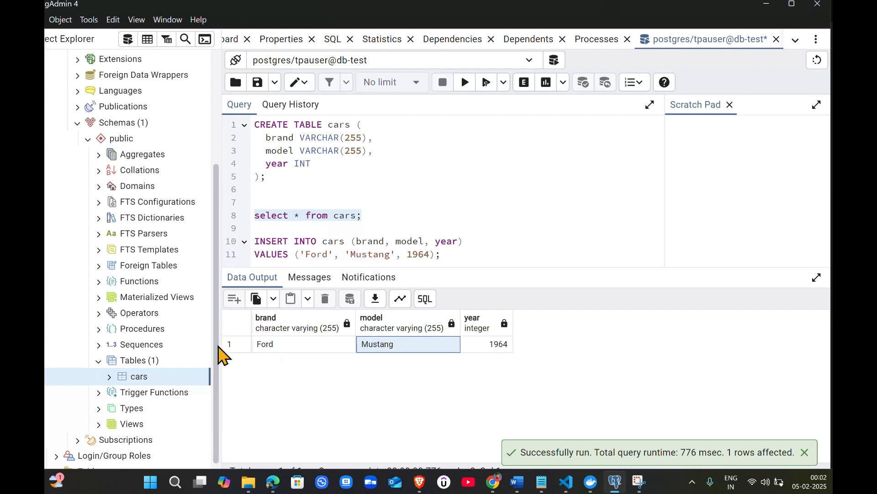
click(475, 254)
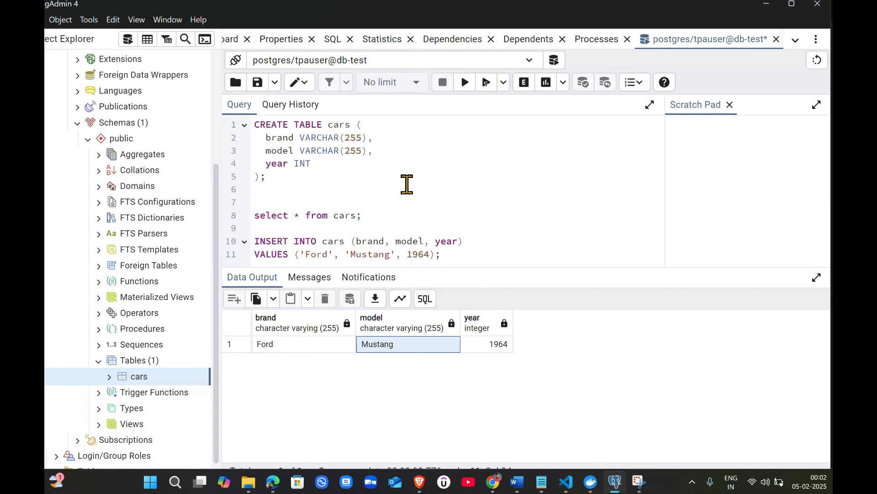
Add two empty lines at the end of the query editor
scroll(144, 178, up, 4)
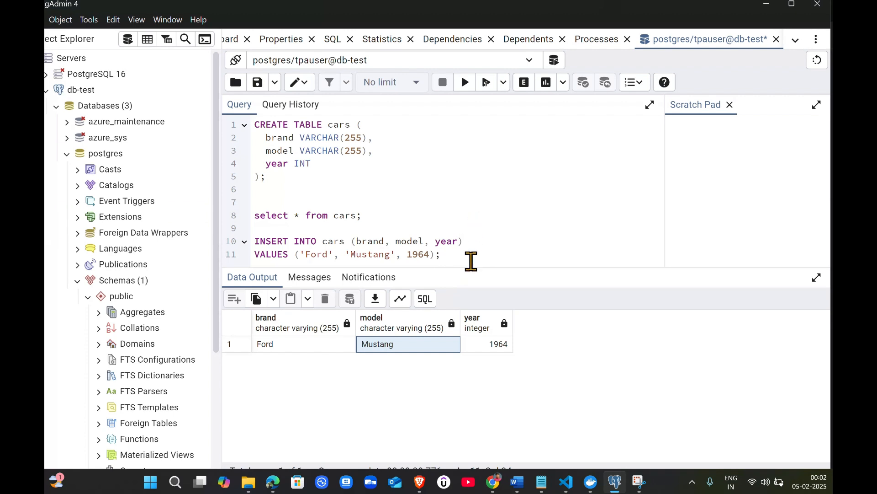
key(Return)
key(Return)
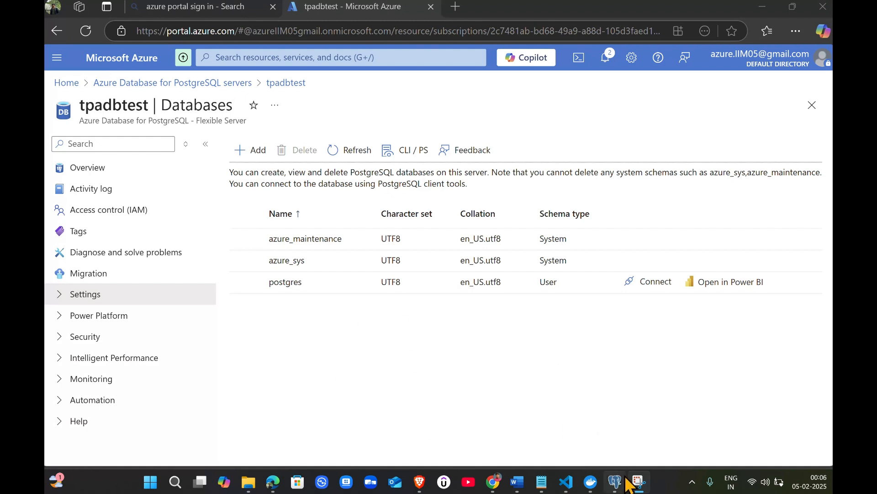
In the Azure portal, open the server's Databases settings and connect to the postgres database through Cloud Shell
mouse_move(618, 485)
click(644, 424)
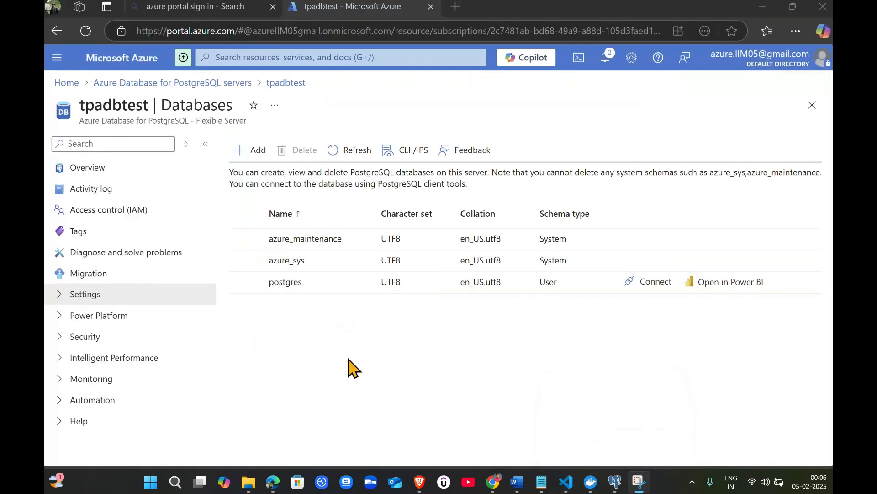
click(109, 297)
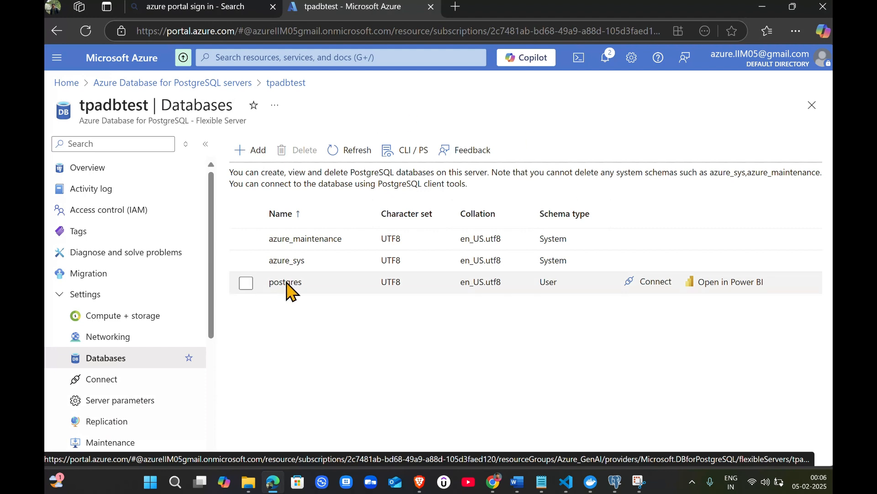
click(645, 287)
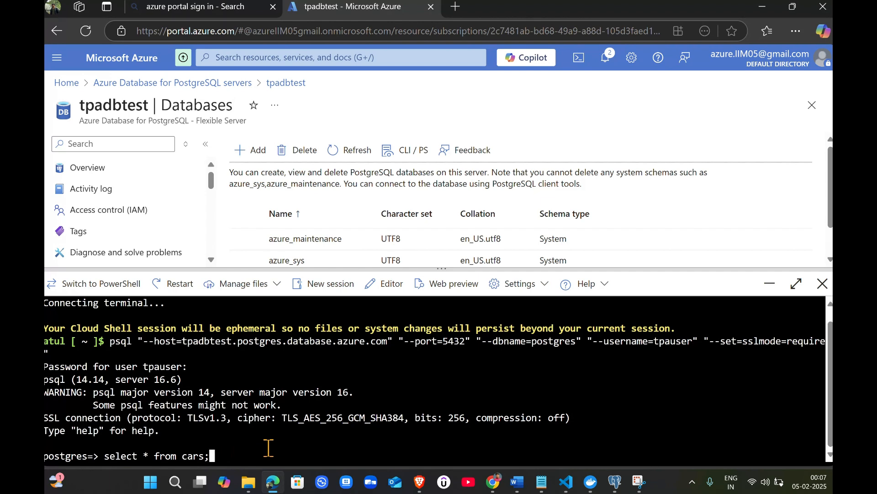
Run "select * from cars;" in the Cloud Shell psql session and highlight the returned rows
key(Return)
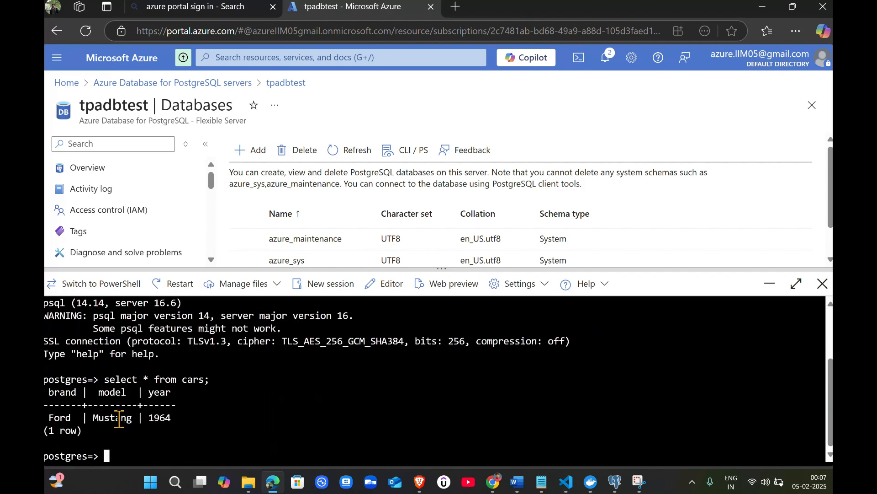
drag(91, 430, 46, 396)
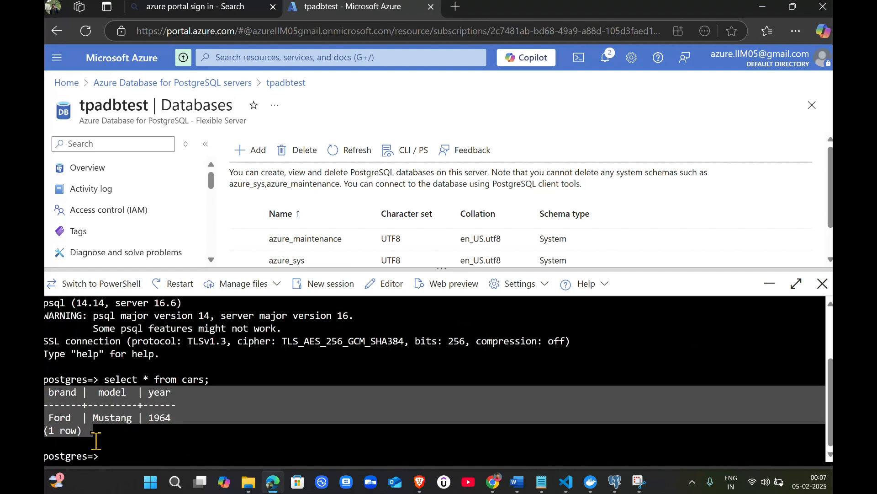
click(94, 438)
drag(82, 431, 51, 404)
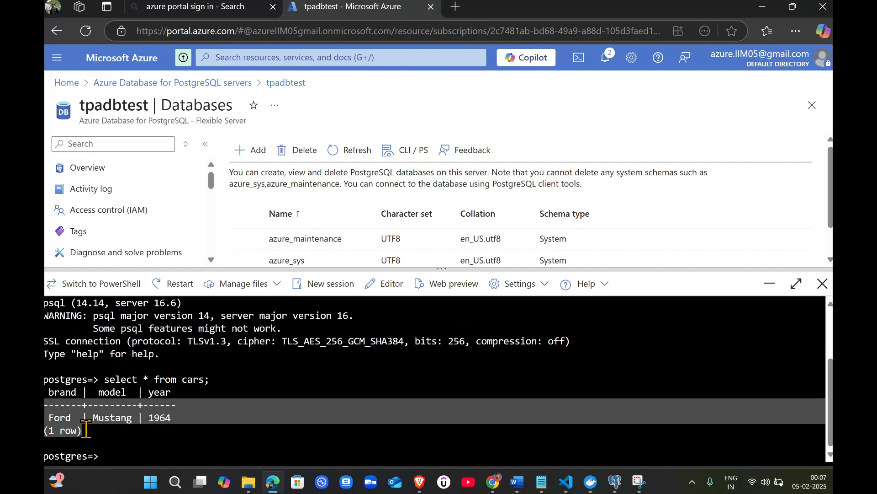
click(87, 434)
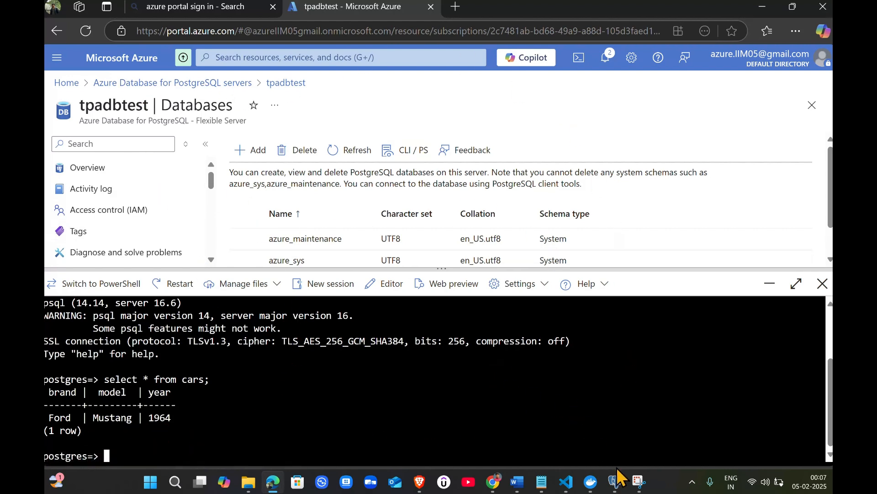
mouse_move(622, 486)
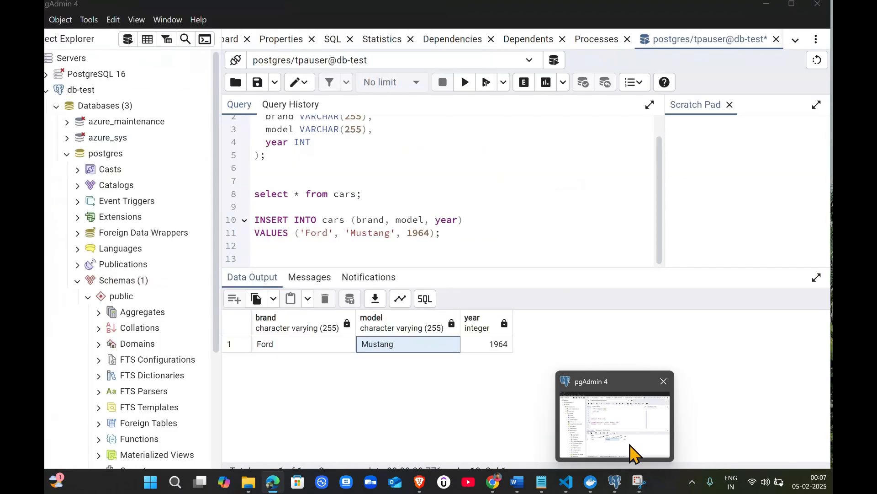